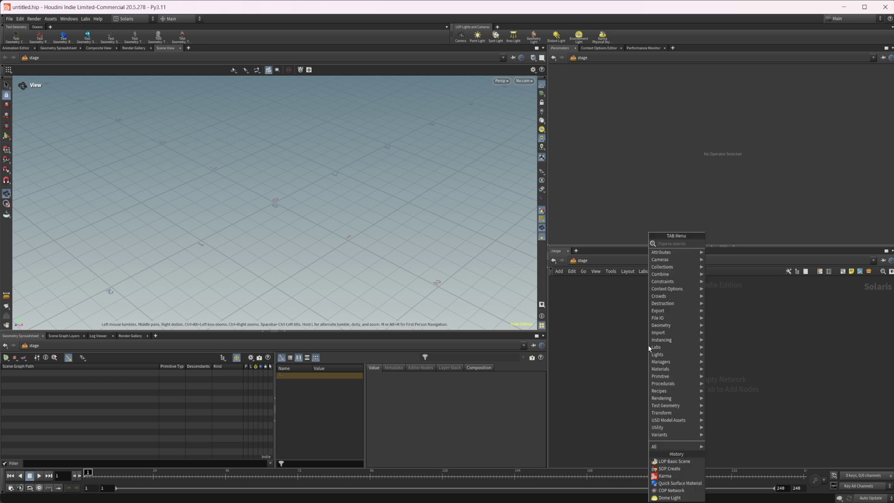
# Step: Add the LOP Basic Scene recipe to the empty stage network
pyautogui.moveTo(671, 391)
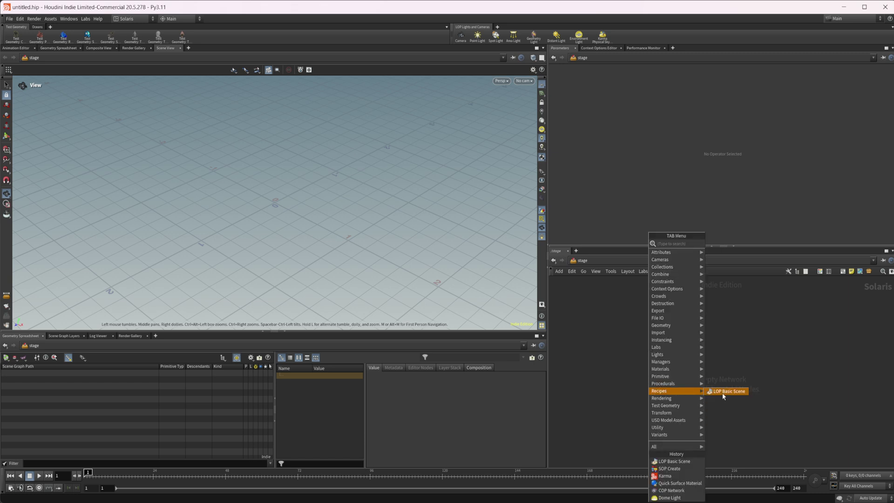
pyautogui.press('Escape')
pyautogui.click(670, 346)
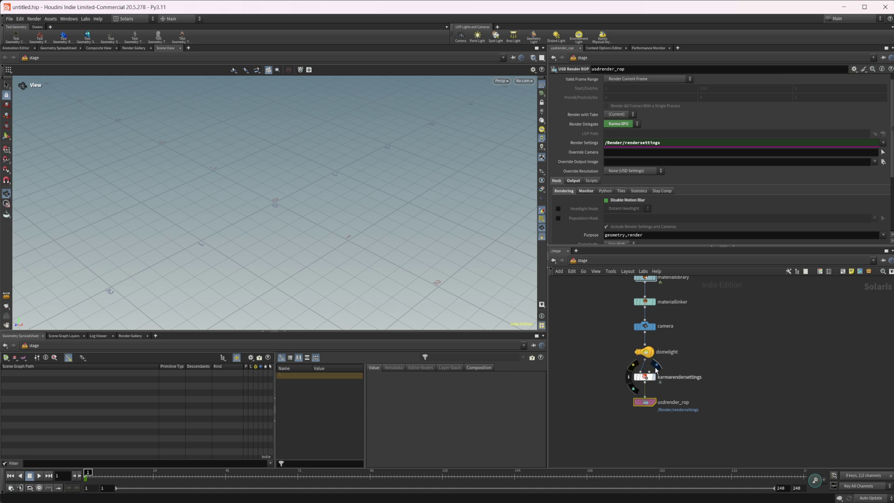
pyautogui.moveTo(699, 347); pyautogui.dragTo(687, 403, button='middle')
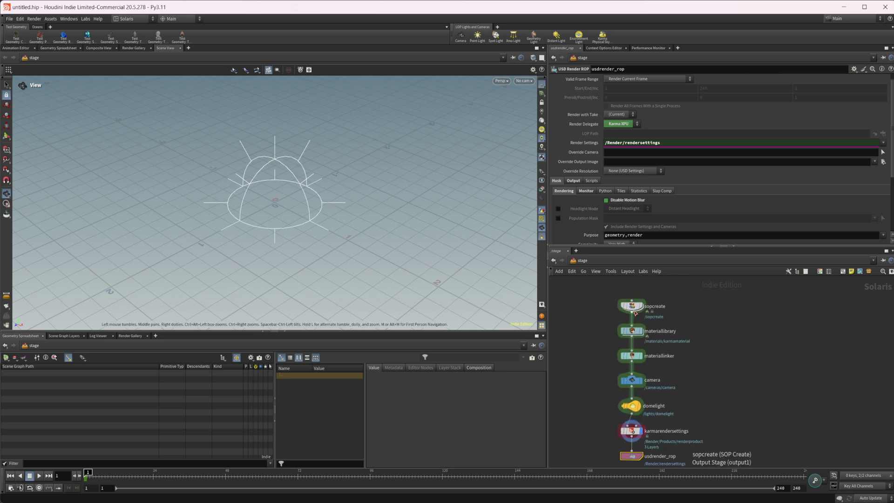
# Step: Enter the sopcreate node's geometry network and add a Test Geometry: Rubber Toy node
pyautogui.doubleClick(633, 310)
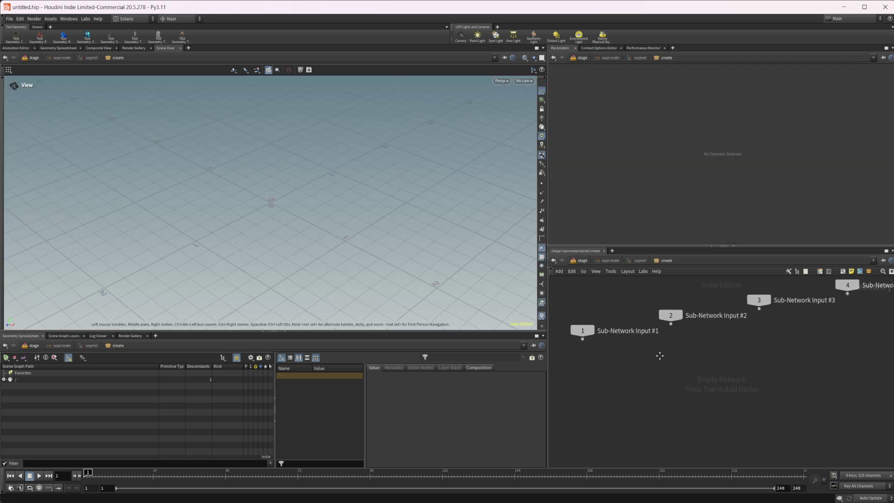
pyautogui.press('Tab')
pyautogui.click(727, 309)
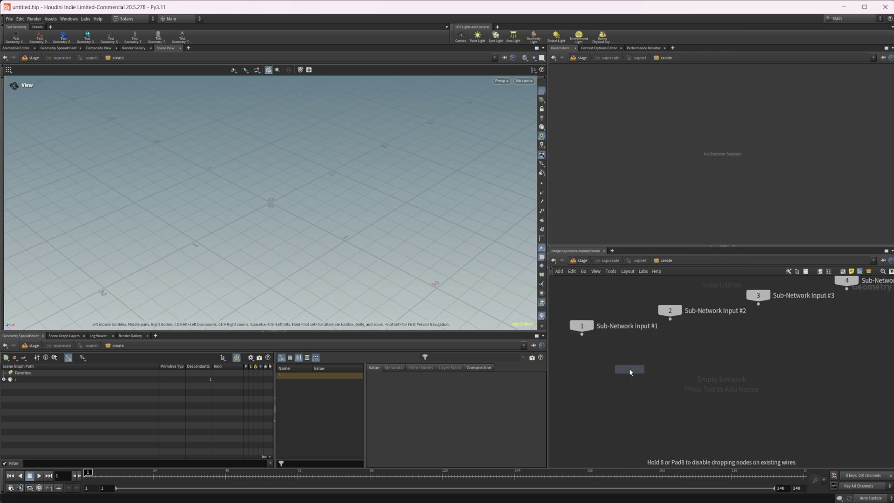
pyautogui.click(630, 368)
pyautogui.click(629, 118)
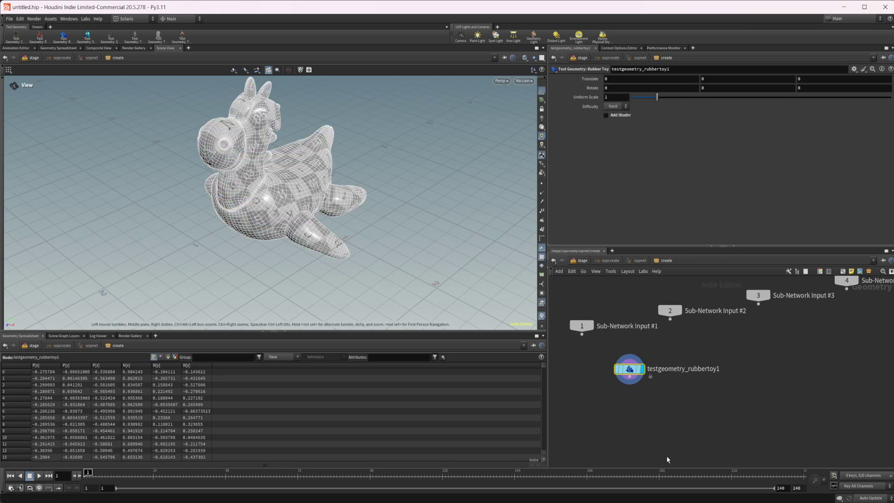
# Step: Add a Match Size node below the rubber toy and set its Justify Y to Min
pyautogui.moveTo(667, 455); pyautogui.dragTo(654, 428, button='middle')
pyautogui.press('Tab')
pyautogui.write('matc')
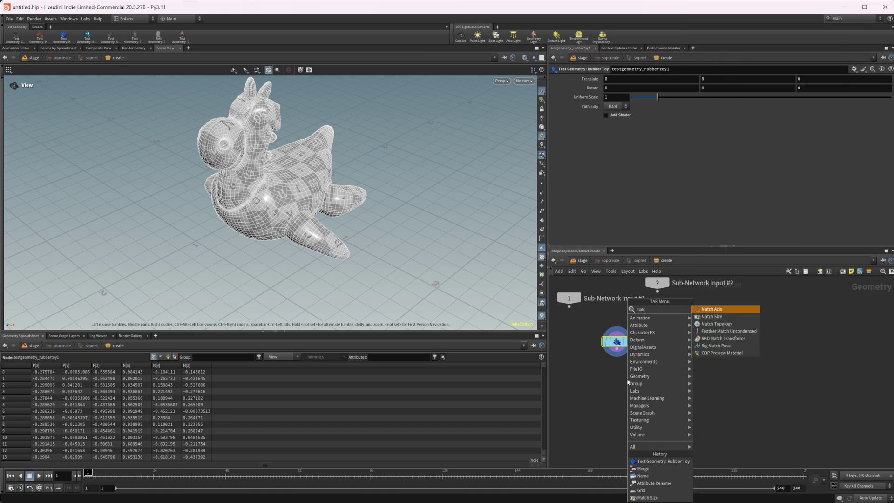
pyautogui.press('Down')
pyautogui.press('Return')
pyautogui.click(617, 372)
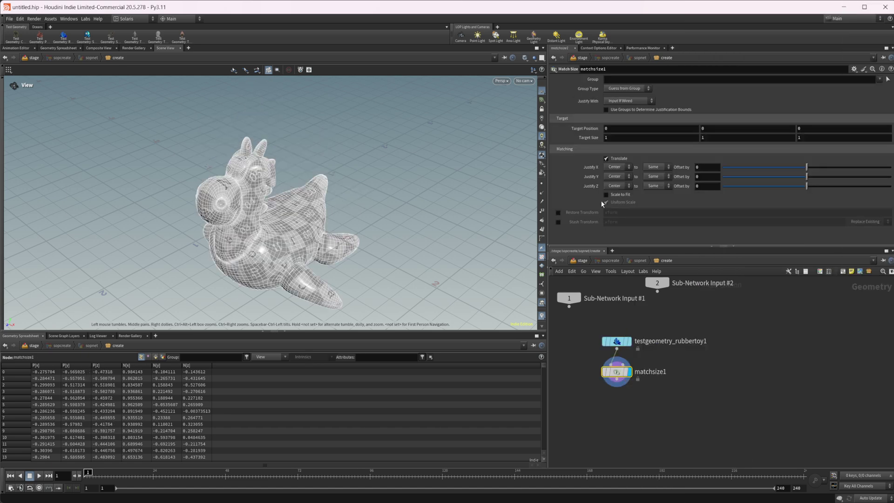
pyautogui.click(619, 178)
pyautogui.click(614, 169)
# Step: Add a Grid node beside the Match Size node
pyautogui.press('Tab')
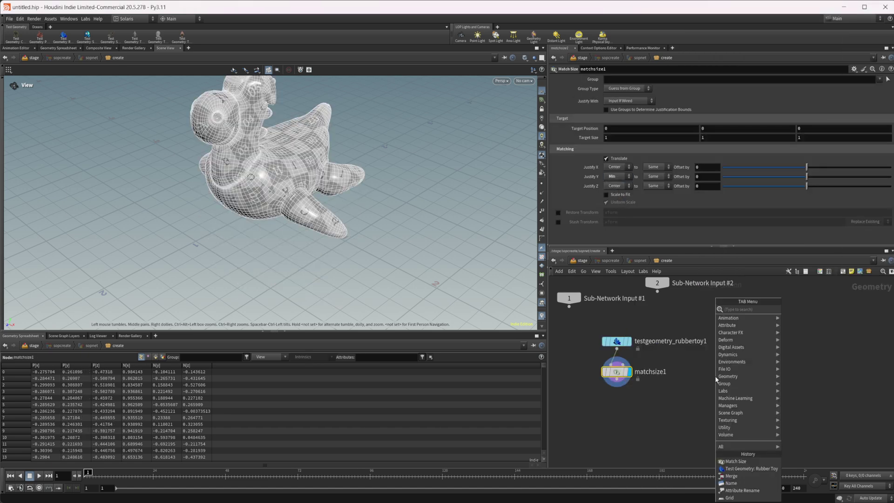
pyautogui.write('grid')
pyautogui.press('Return')
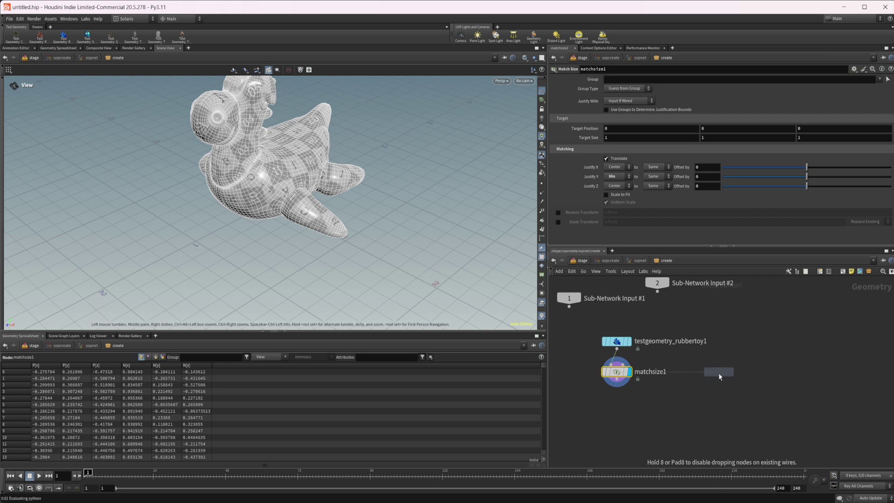
pyautogui.click(719, 373)
# Step: Add a Name node fed by the Match Size output and set its name value to toy
pyautogui.press('Tab')
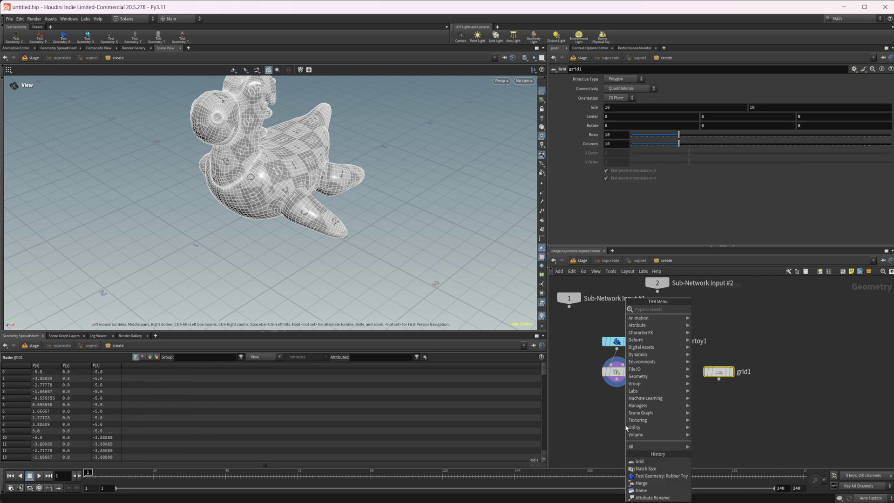
pyautogui.write('merge')
pyautogui.press('Return')
pyautogui.click(625, 426)
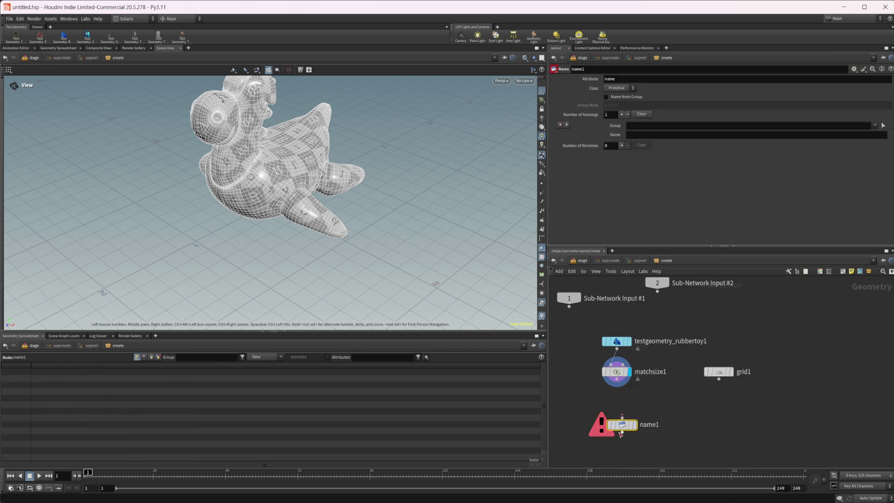
pyautogui.moveTo(616, 386); pyautogui.dragTo(617, 430)
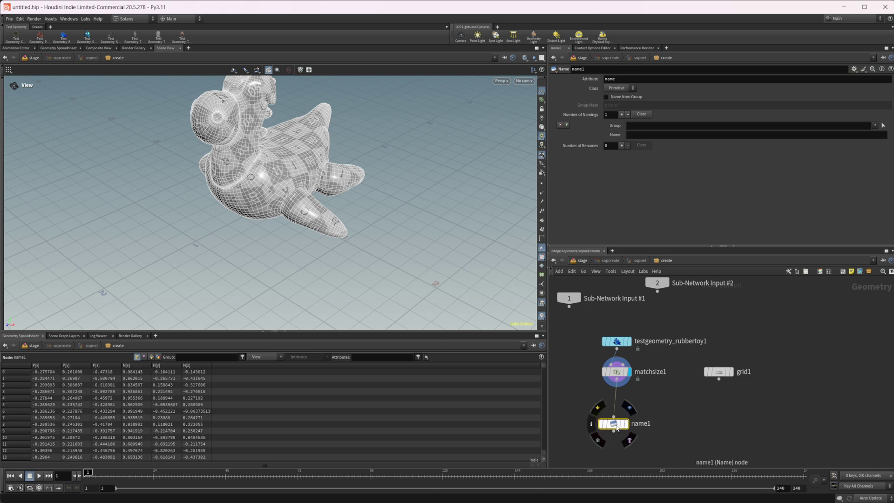
pyautogui.click(650, 135)
pyautogui.write('toy')
pyautogui.press('Return')
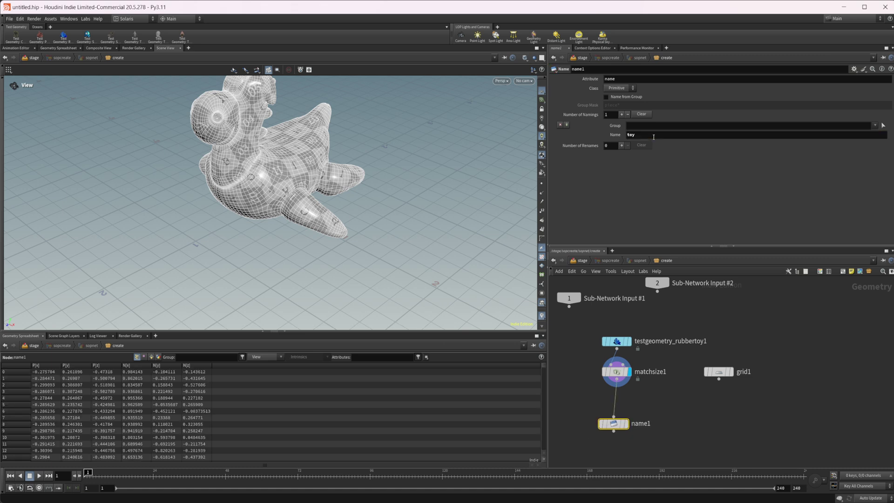
# Step: Duplicate the Name node, wire the grid into the copy, and set its name value to ground
pyautogui.keyDown('alt'); pyautogui.moveTo(623, 419); pyautogui.dragTo(709, 419); pyautogui.keyUp('alt')
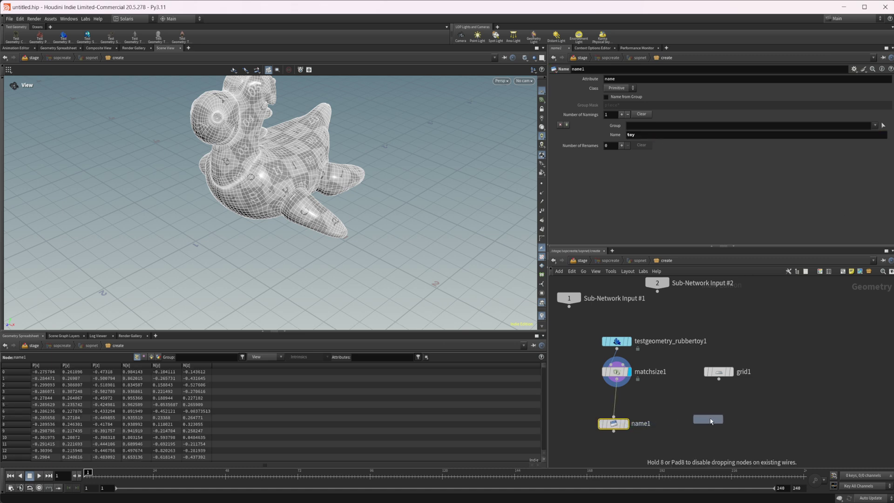
pyautogui.moveTo(719, 379); pyautogui.dragTo(719, 423)
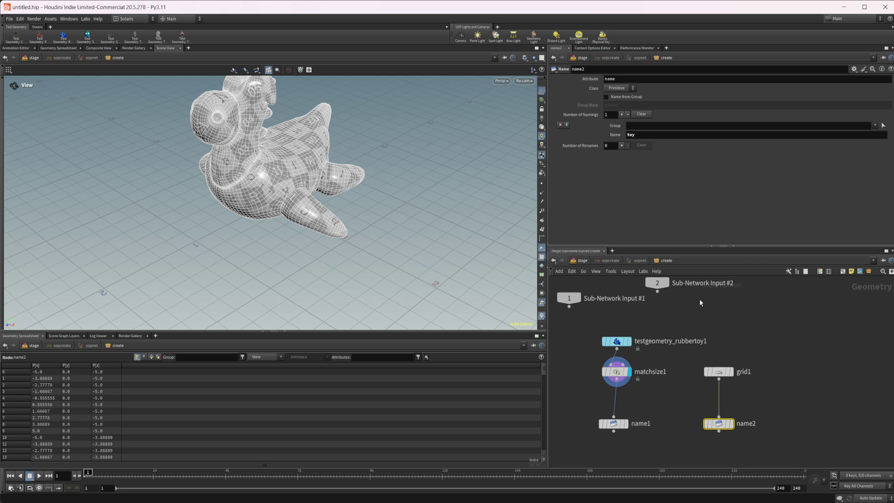
pyautogui.click(654, 135)
pyautogui.write('groun')
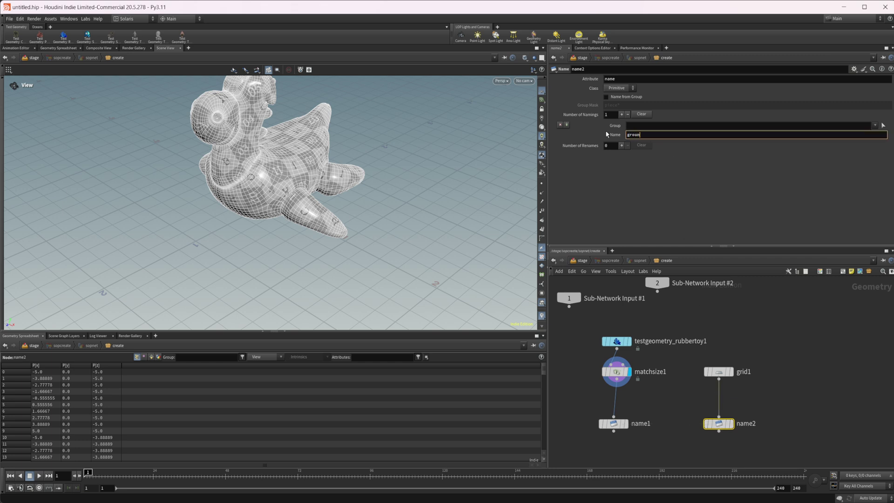
pyautogui.write('d')
pyautogui.press('Return')
# Step: Merge the toy and ground branches with a displayed Merge node and return to the stage network
pyautogui.moveTo(645, 443); pyautogui.dragTo(651, 394, button='middle')
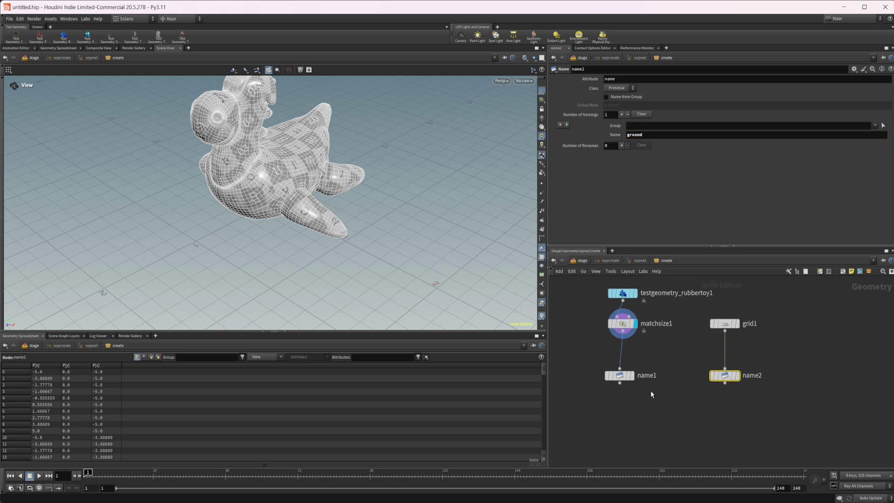
pyautogui.press('Tab')
pyautogui.write('m')
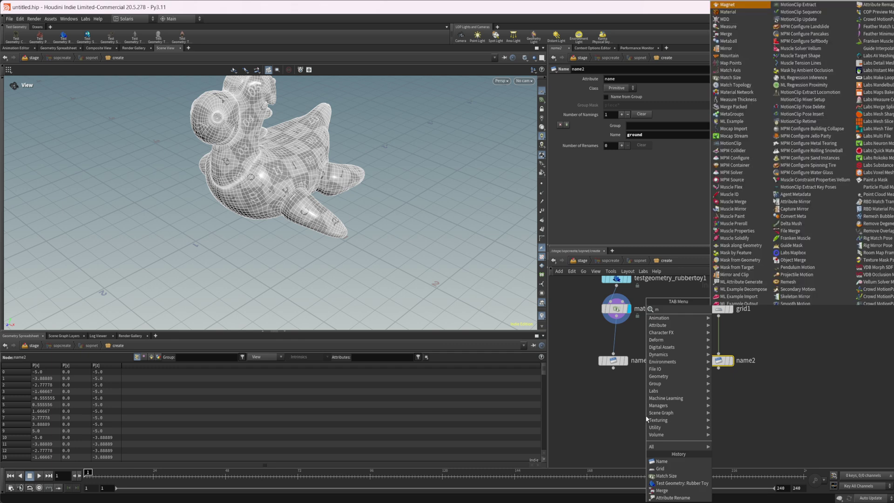
pyautogui.write('erge')
pyautogui.press('Return')
pyautogui.click(645, 415)
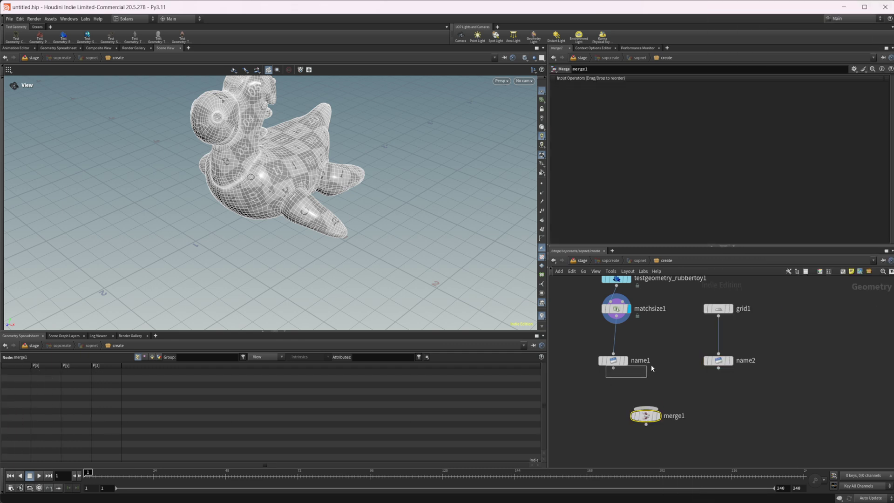
pyautogui.moveTo(652, 368); pyautogui.dragTo(660, 404)
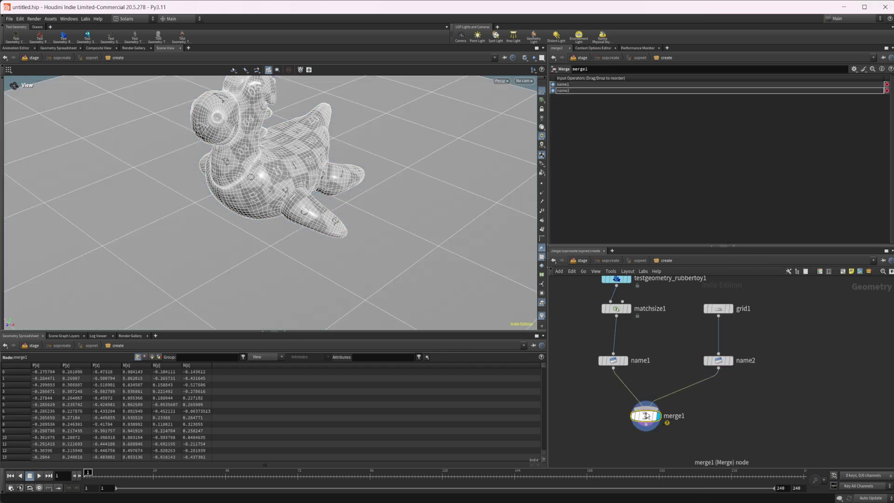
pyautogui.click(587, 262)
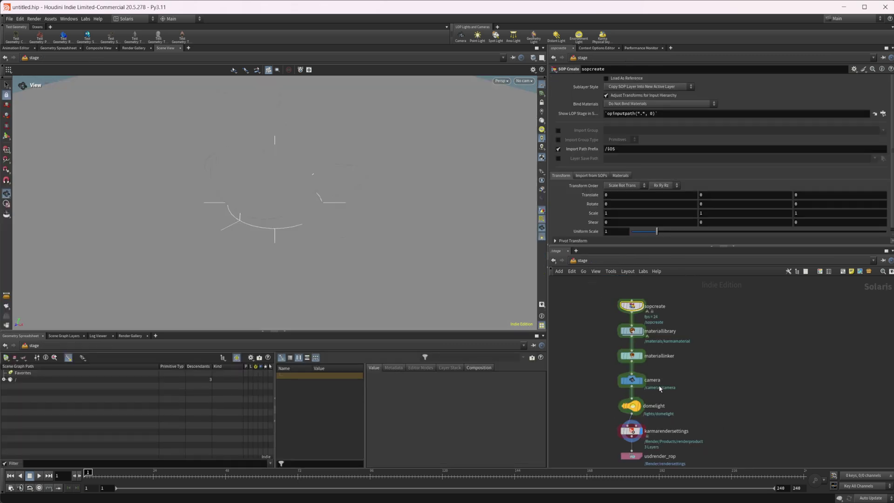
# Step: Reopen the sopcreate geometry network and set the grid's size to 100 by 100
pyautogui.doubleClick(634, 306)
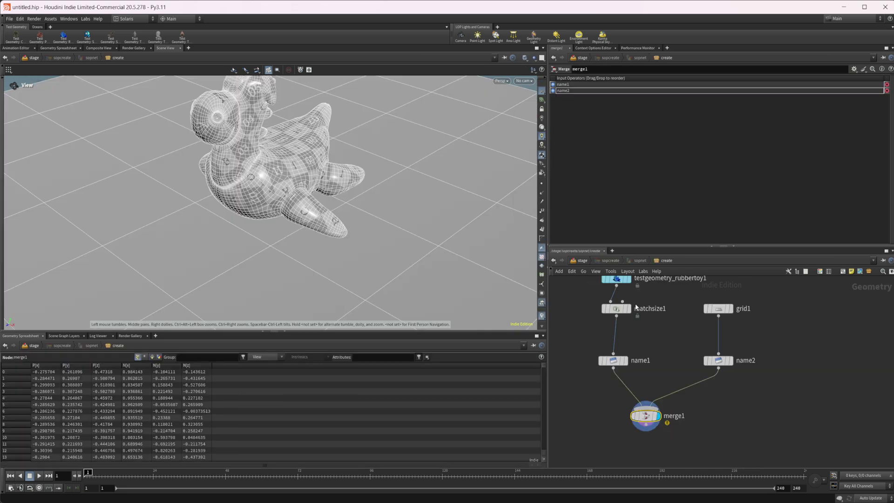
pyautogui.click(719, 308)
pyautogui.click(625, 108)
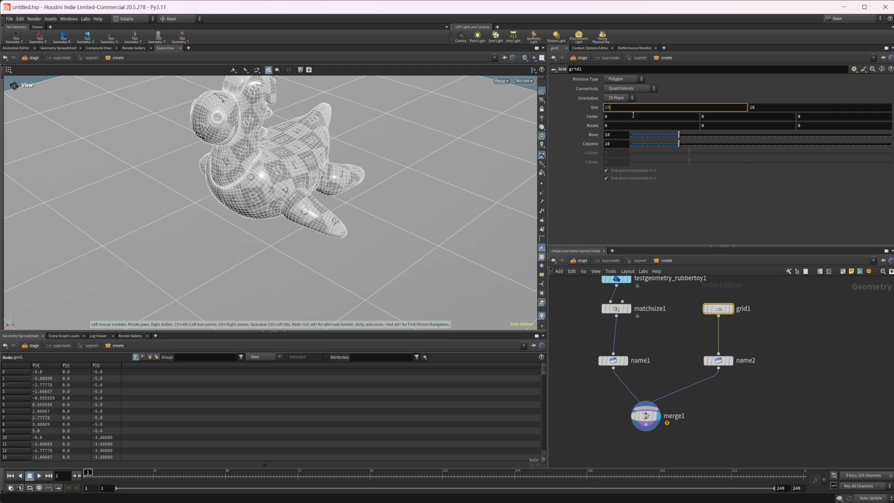
pyautogui.press('Tab')
pyautogui.write('100')
pyautogui.press('Return')
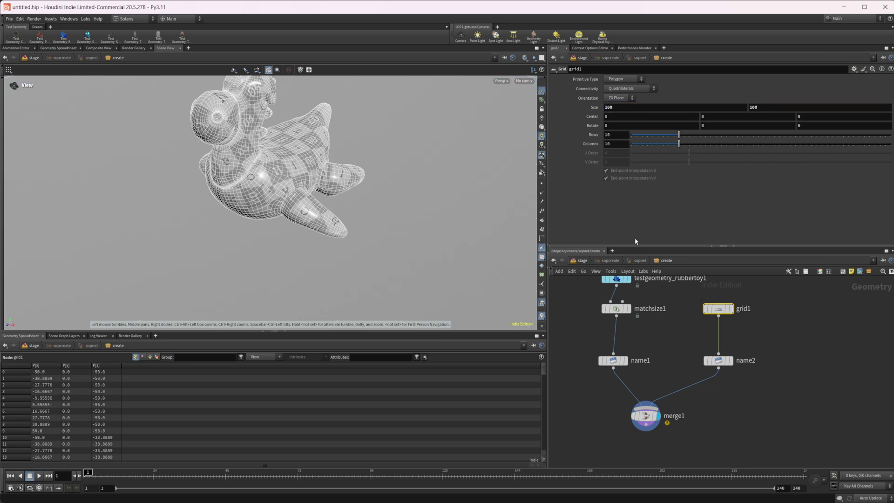
# Step: Return to the stage, select karmarendersettings, and look through /cameras/camera in the viewport
pyautogui.press('u')
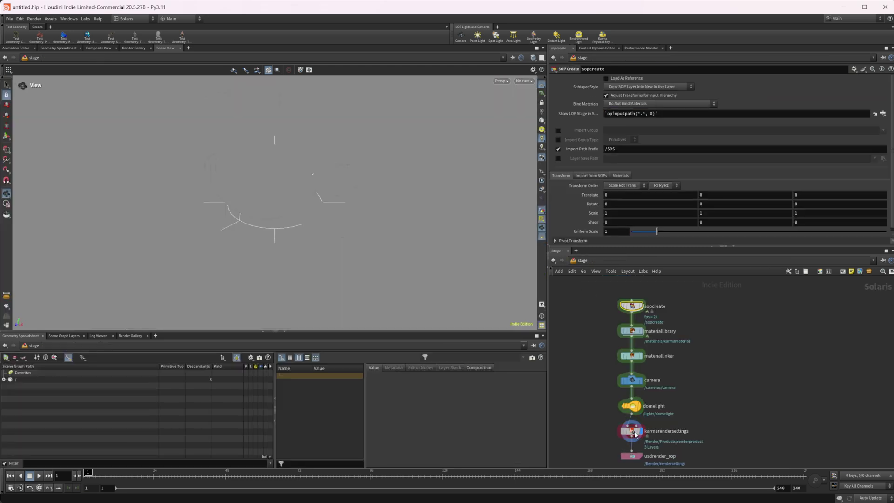
pyautogui.click(635, 434)
pyautogui.click(524, 81)
pyautogui.click(549, 93)
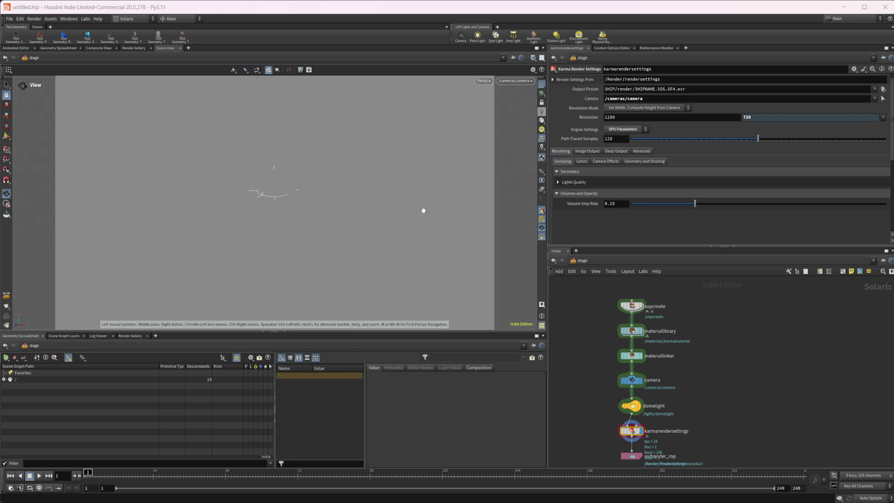
# Step: In the material library, duplicate the Karma material, naming the copy Ground and the original Toy
pyautogui.doubleClick(632, 331)
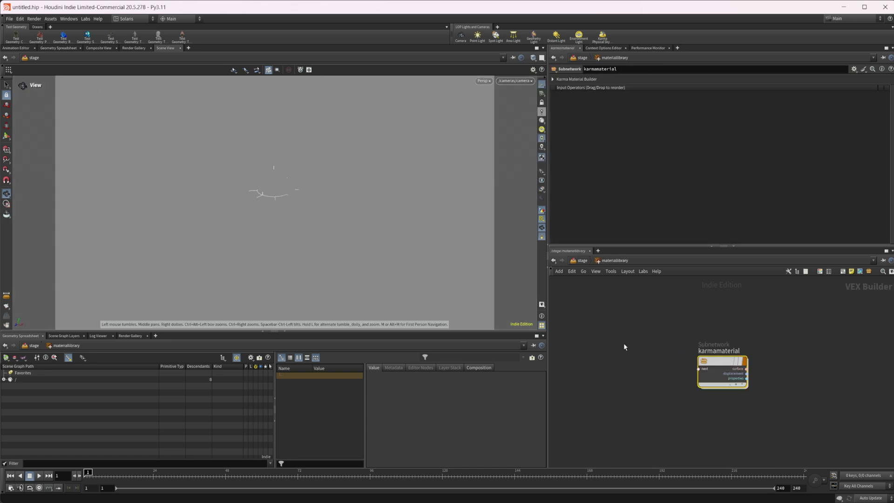
pyautogui.keyDown('alt'); pyautogui.moveTo(661, 356); pyautogui.dragTo(661, 421); pyautogui.keyUp('alt')
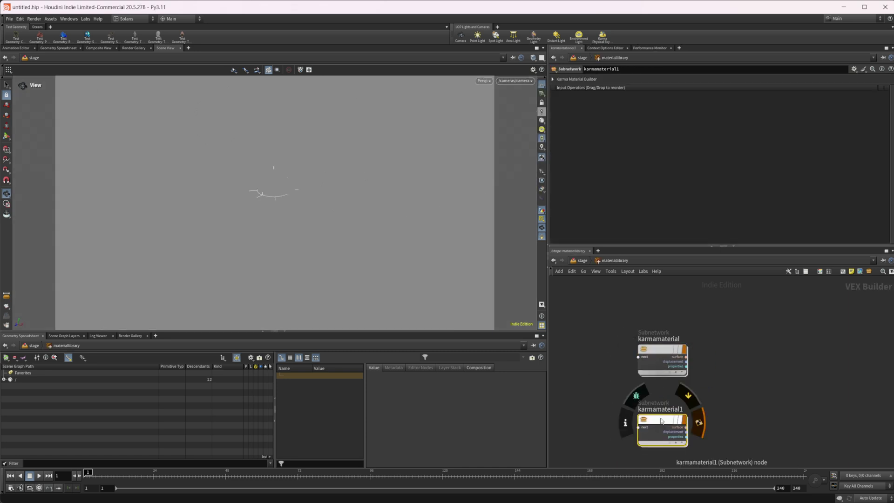
pyautogui.doubleClick(661, 410)
pyautogui.write('Groun')
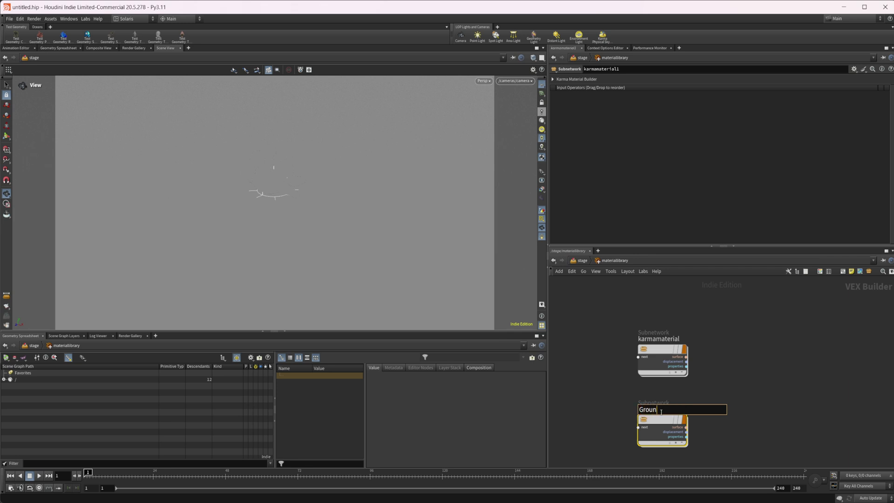
pyautogui.write('d')
pyautogui.press('Return')
pyautogui.doubleClick(661, 339)
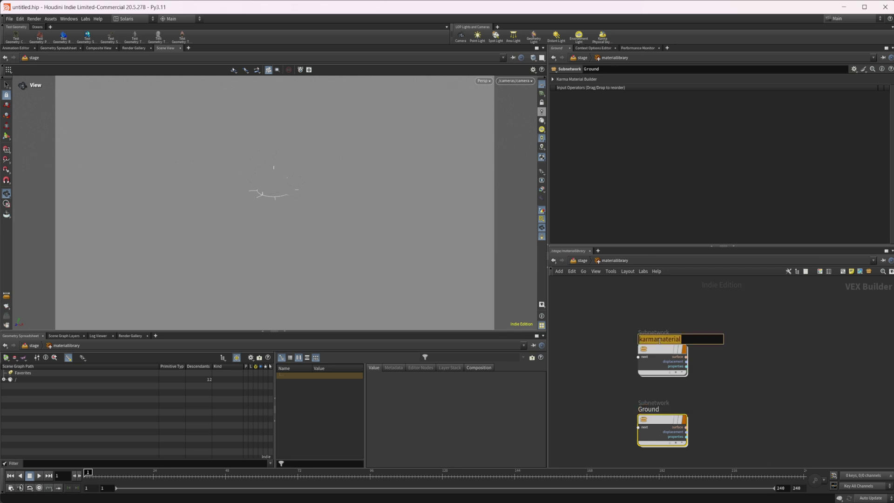
pyautogui.write('Toy')
pyautogui.press('Return')
# Step: Set the base color of the Ground material's standard surface to dark gray, 0.1 in each channel
pyautogui.doubleClick(662, 421)
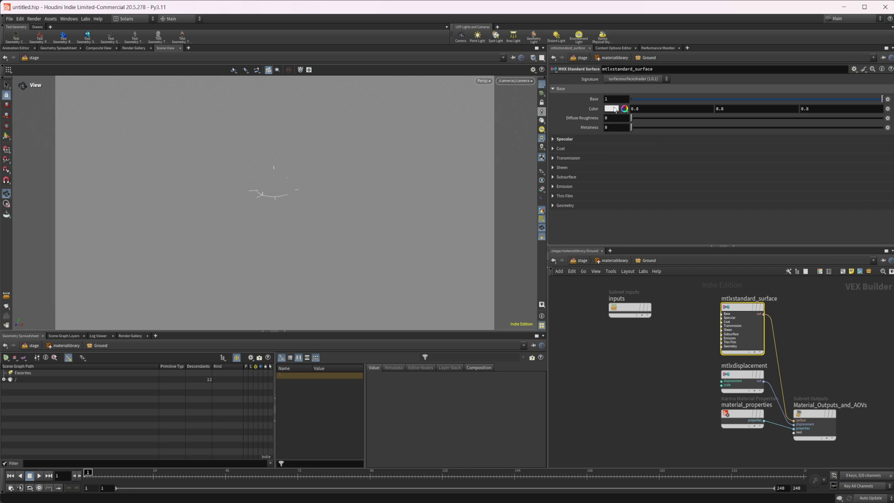
pyautogui.click(616, 109)
pyautogui.click(649, 87)
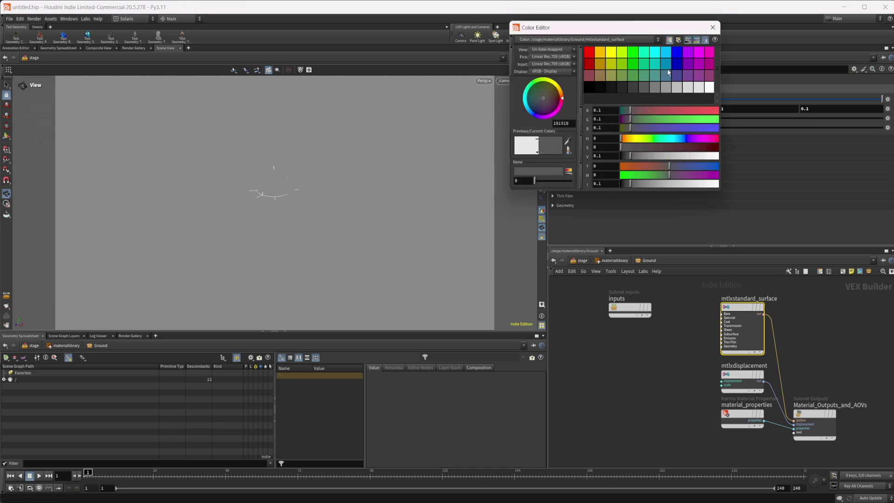
pyautogui.click(712, 28)
# Step: Set the Toy material's standard surface transmission to 1 and its transmission color to pure blue (0, 0, 1)
pyautogui.click(601, 259)
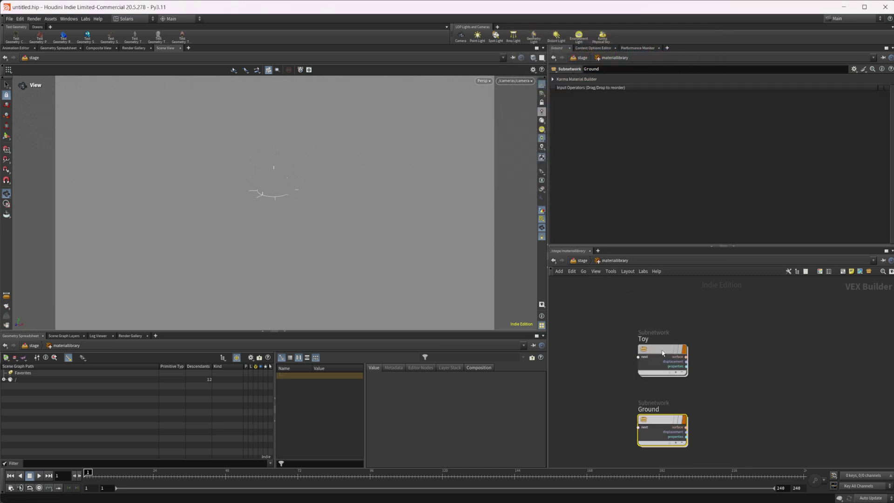
pyautogui.doubleClick(662, 353)
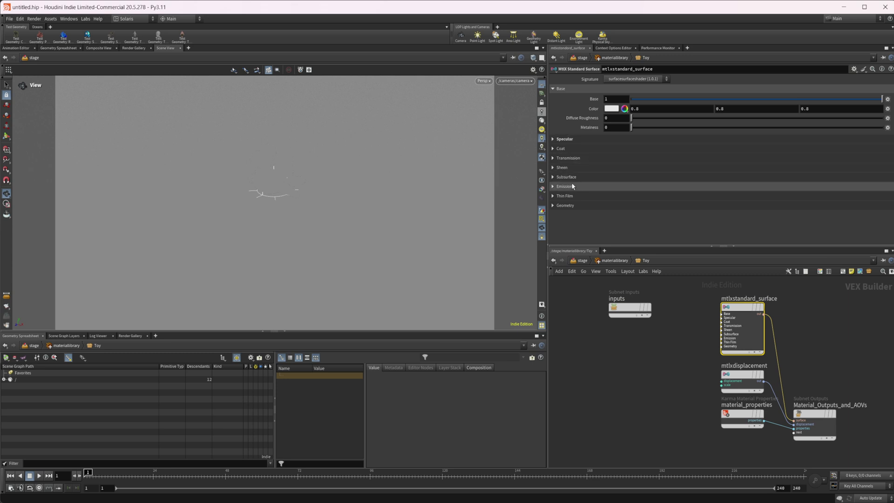
pyautogui.click(576, 159)
pyautogui.moveTo(633, 168); pyautogui.dragTo(878, 168)
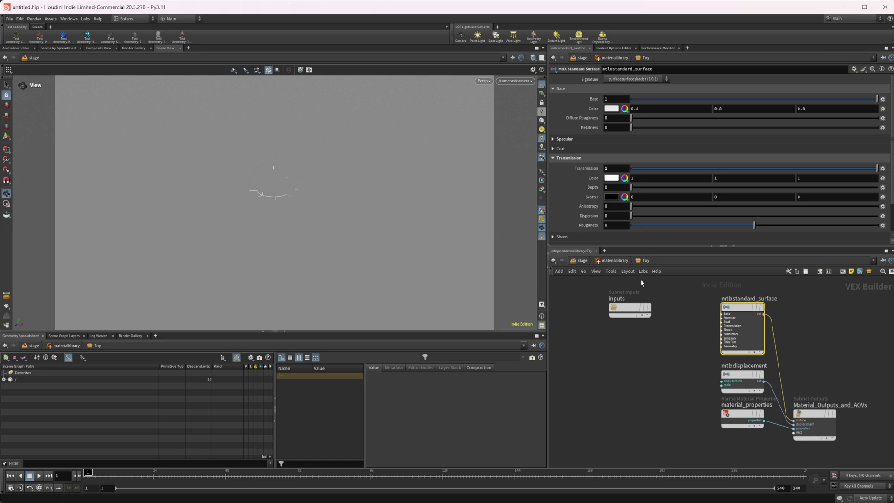
pyautogui.click(612, 178)
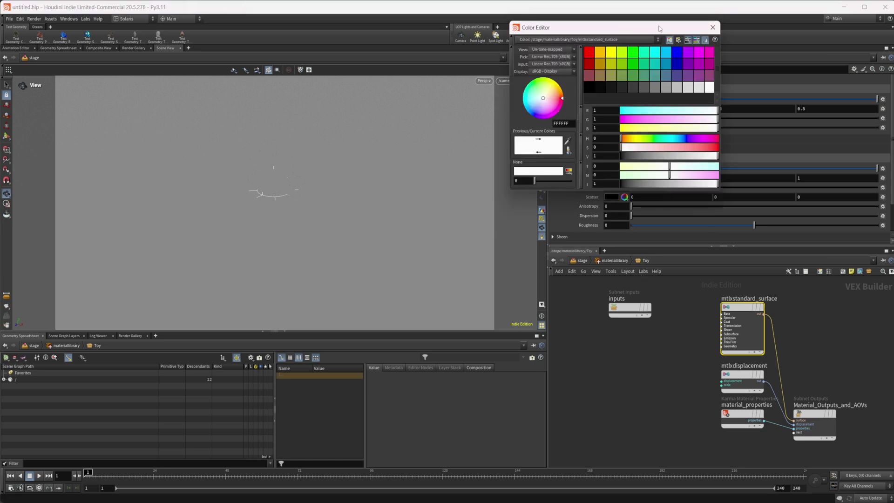
pyautogui.moveTo(659, 29); pyautogui.dragTo(514, 91)
pyautogui.click(534, 114)
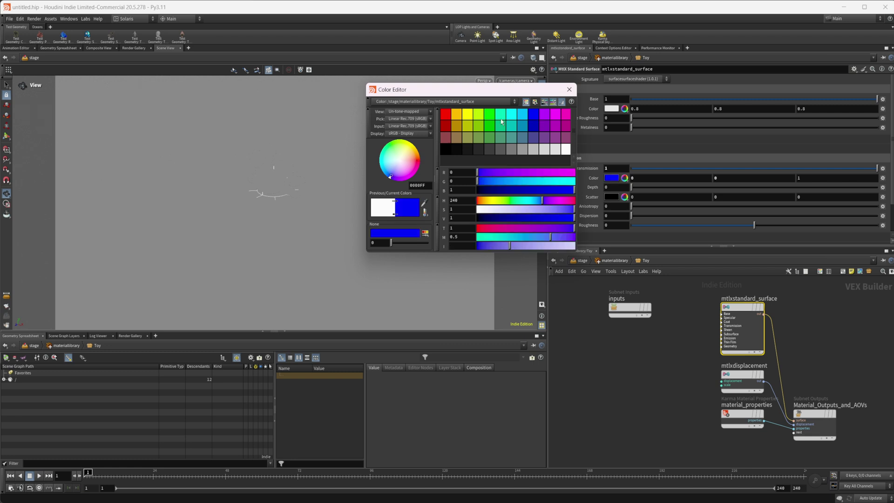
pyautogui.click(569, 89)
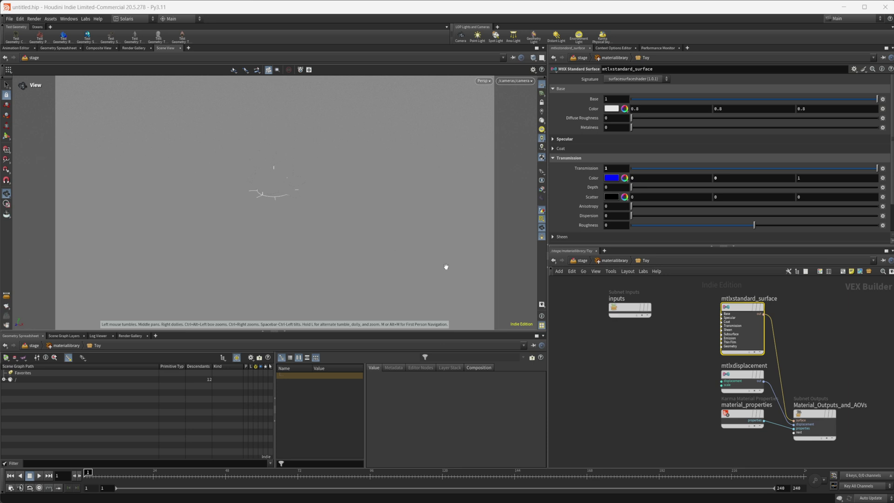
# Step: On the stage's karmarendersettings node, add one extra render var to the image output, using the oraclevariance preset
pyautogui.click(580, 260)
pyautogui.click(624, 422)
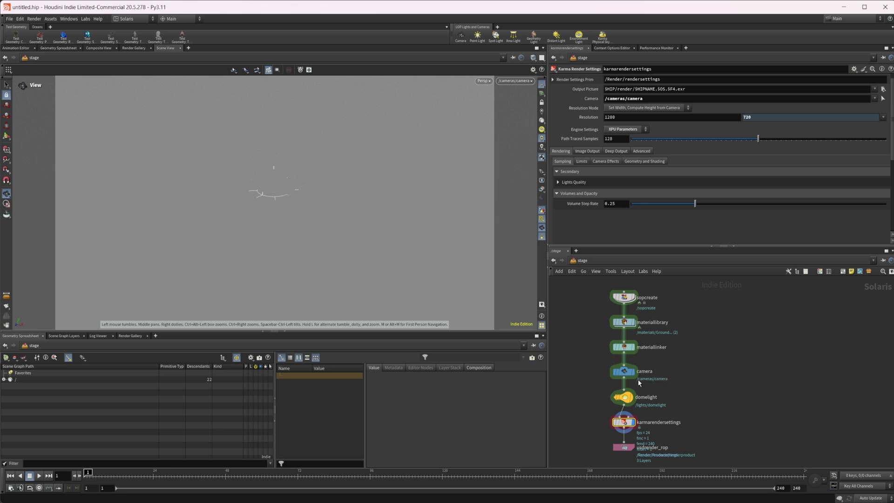
pyautogui.moveTo(637, 436)
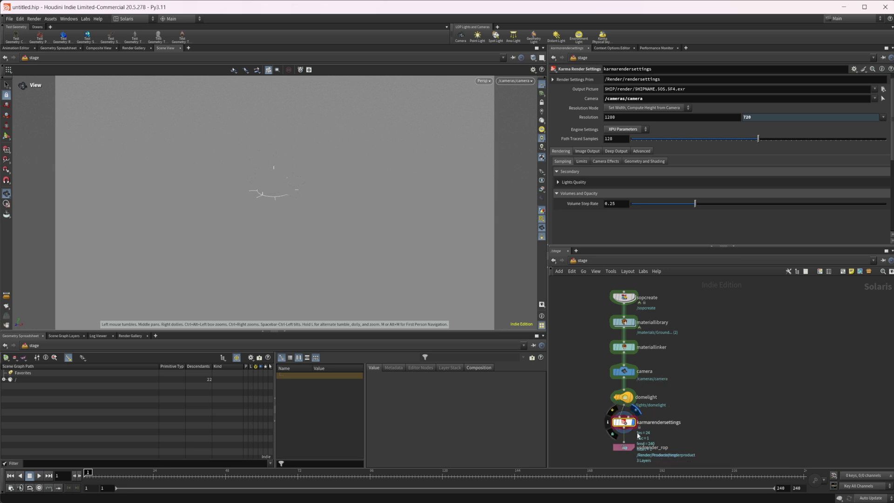
pyautogui.click(589, 152)
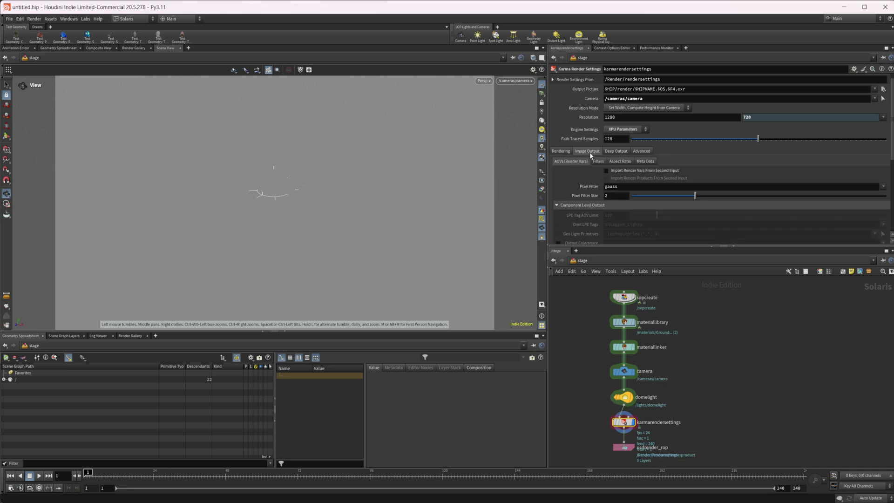
pyautogui.scroll(-6, 582, 186)
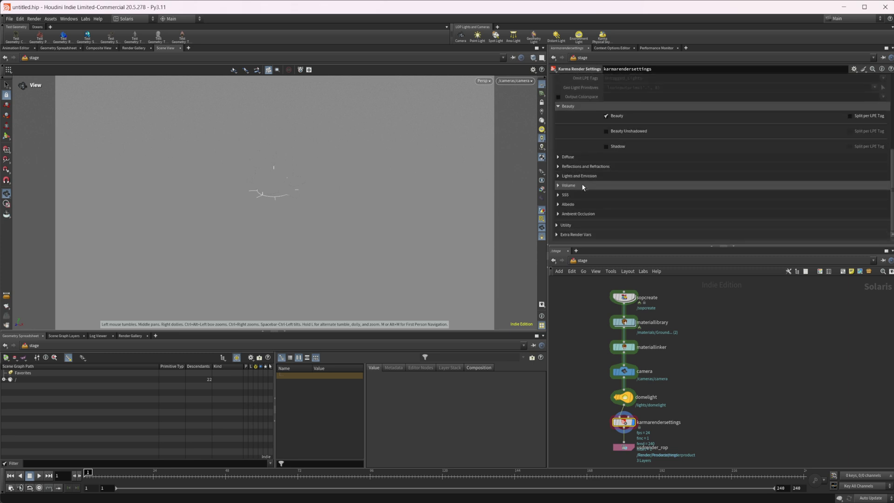
pyautogui.click(576, 234)
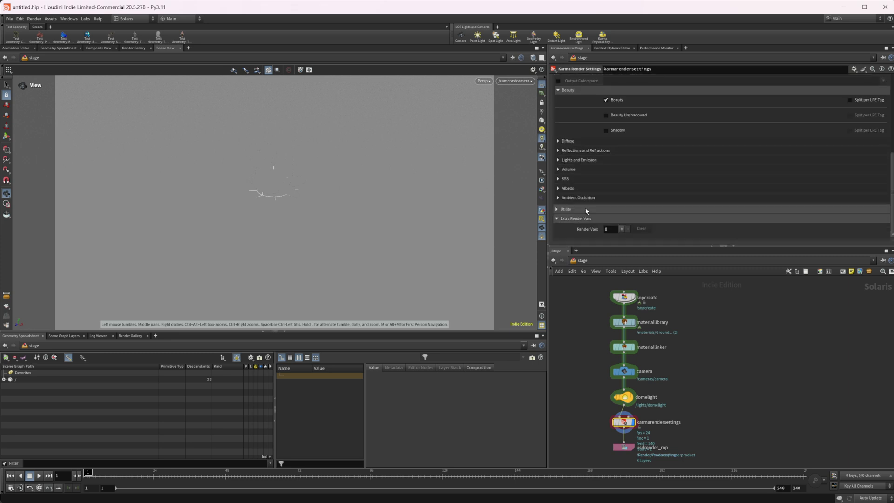
pyautogui.click(621, 230)
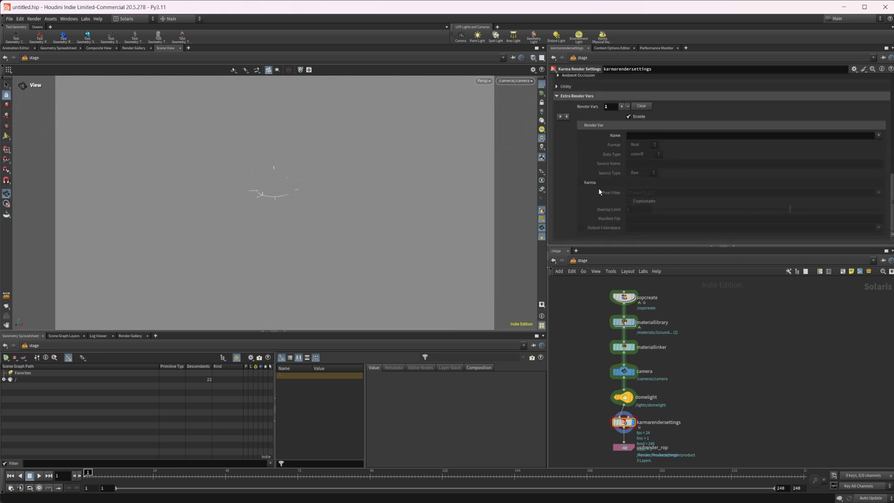
pyautogui.click(879, 136)
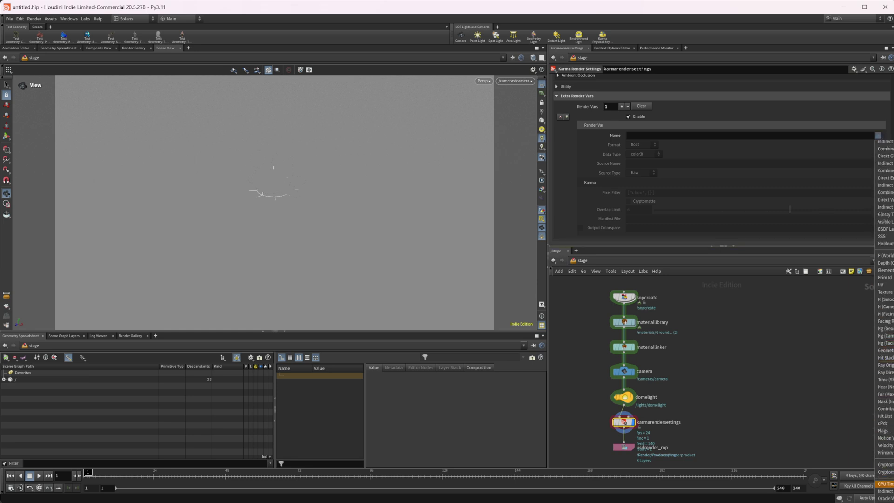
pyautogui.click(885, 498)
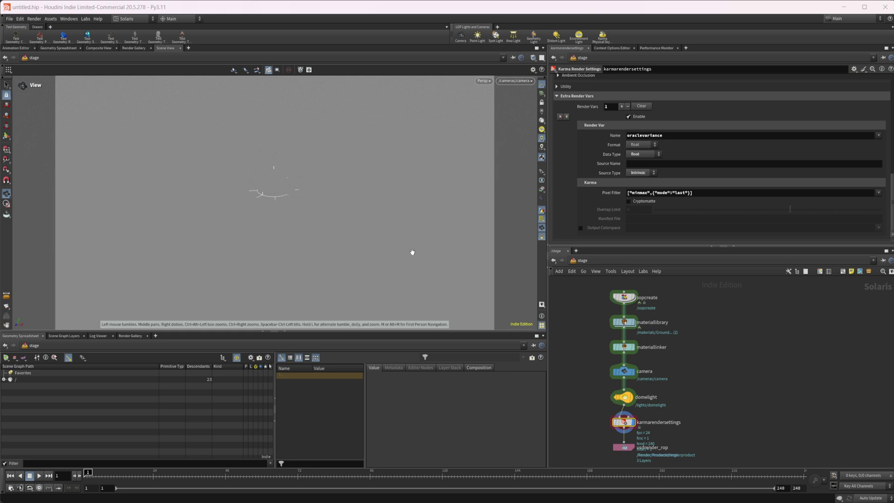
# Step: Examine the advanced primary sampling options of the Karma render settings, including pixel oracle and variance threshold
pyautogui.scroll(10, 583, 202)
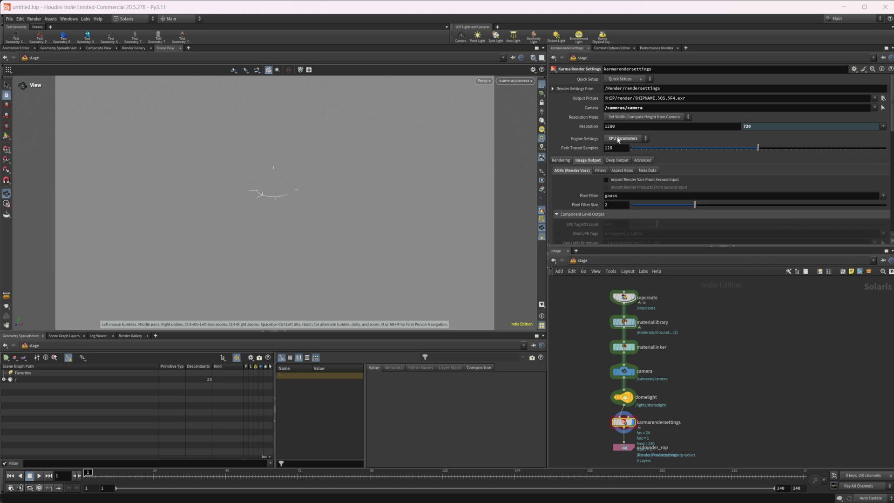
pyautogui.click(643, 160)
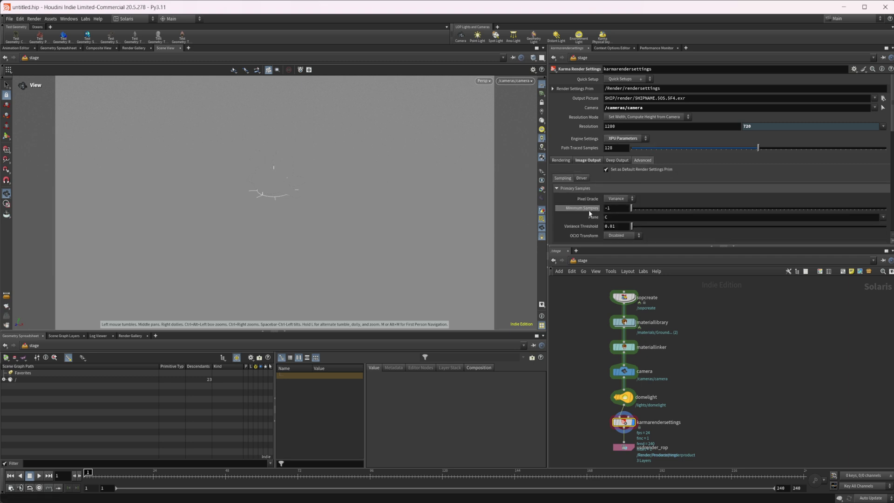
pyautogui.scroll(-3, 589, 212)
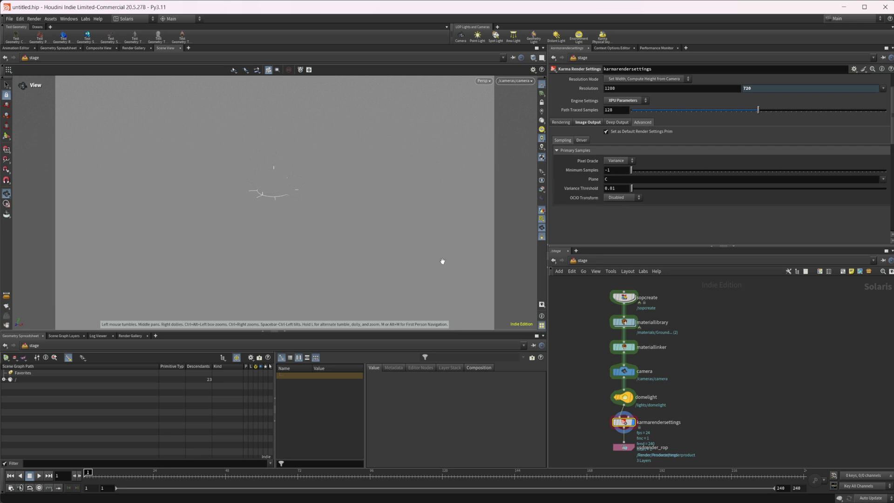
# Step: Preview the scene with Karma XPU from a free view close to the toy, and return the viewport to Houdini VK
pyautogui.click(483, 81)
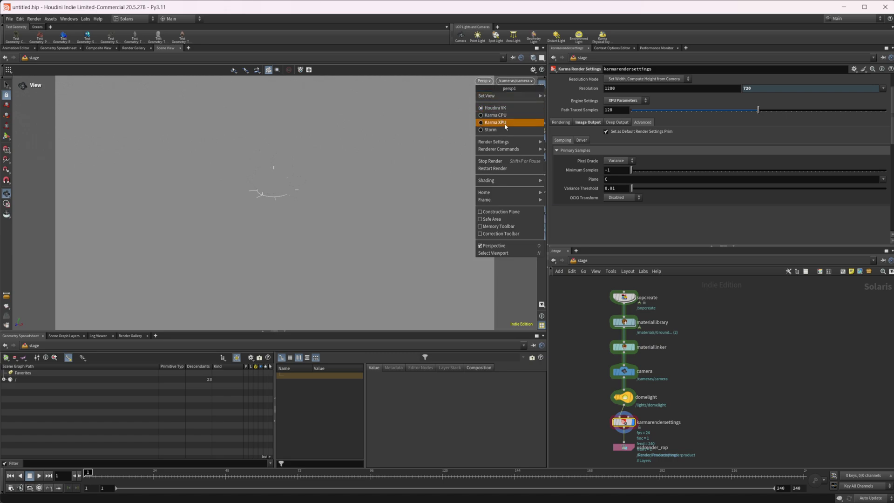
pyautogui.click(505, 124)
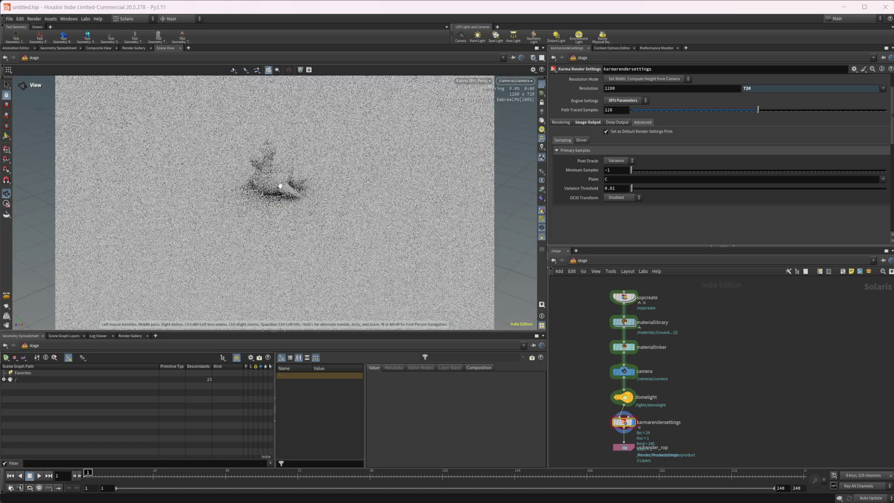
pyautogui.moveTo(457, 191); pyautogui.dragTo(441, 189)
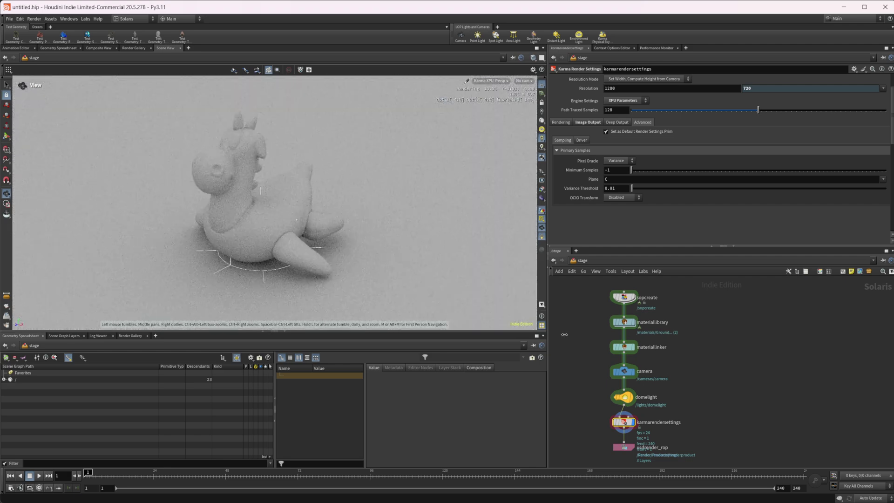
pyautogui.click(492, 80)
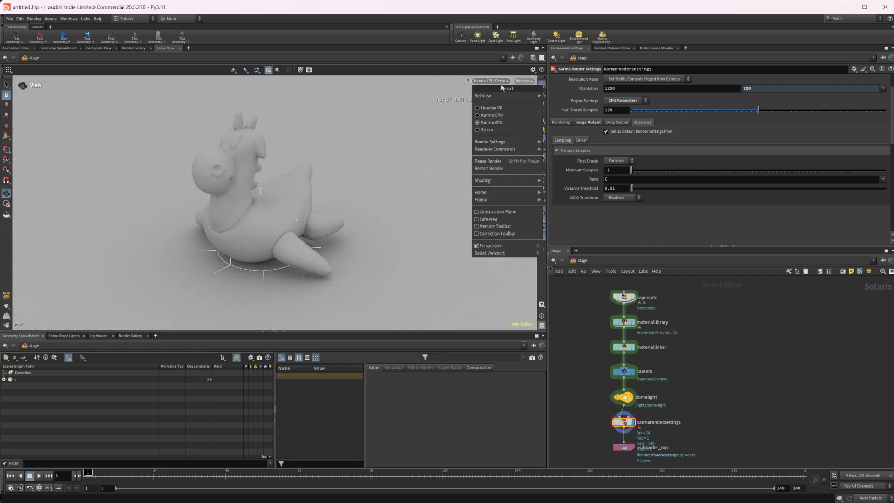
pyautogui.click(505, 108)
# Step: In the materiallinker node, assign the Ground material to /sopcreate/ground and the Toy material to /sopcreate/toy
pyautogui.click(624, 347)
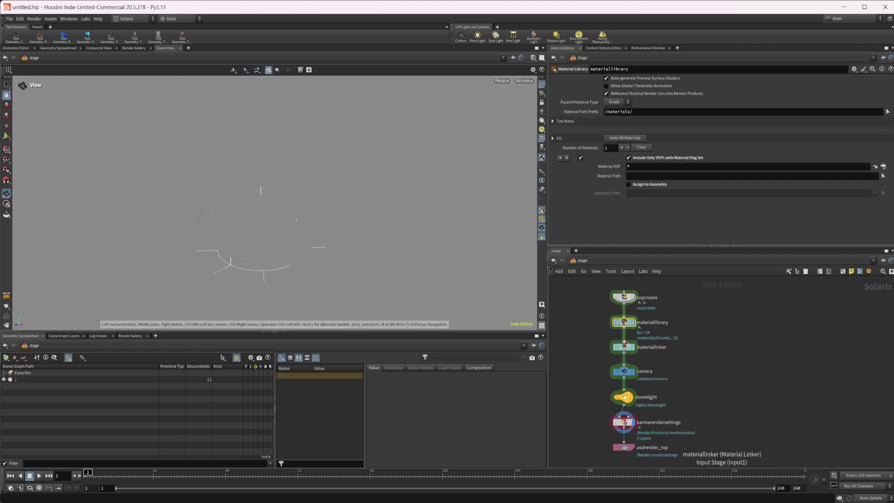
pyautogui.click(579, 105)
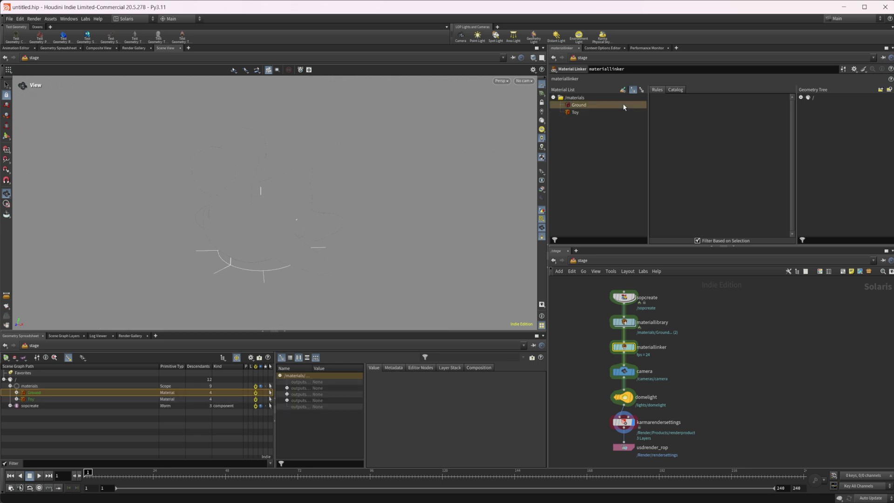
pyautogui.moveTo(579, 105); pyautogui.dragTo(718, 108)
pyautogui.click(801, 97)
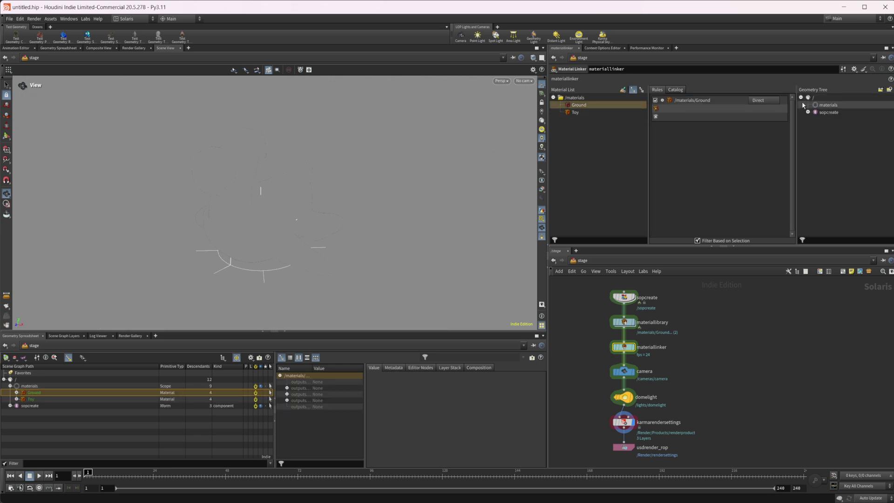
pyautogui.click(808, 113)
pyautogui.moveTo(833, 120)
pyautogui.mouseDown()
pyautogui.moveTo(731, 113)
pyautogui.moveTo(717, 102)
pyautogui.mouseUp()
pyautogui.moveTo(575, 112); pyautogui.dragTo(717, 112)
pyautogui.moveTo(831, 127); pyautogui.dragTo(696, 107)
# Step: Render the viewport with Karma XPU and show the snapshot strip below it
pyautogui.click(502, 81)
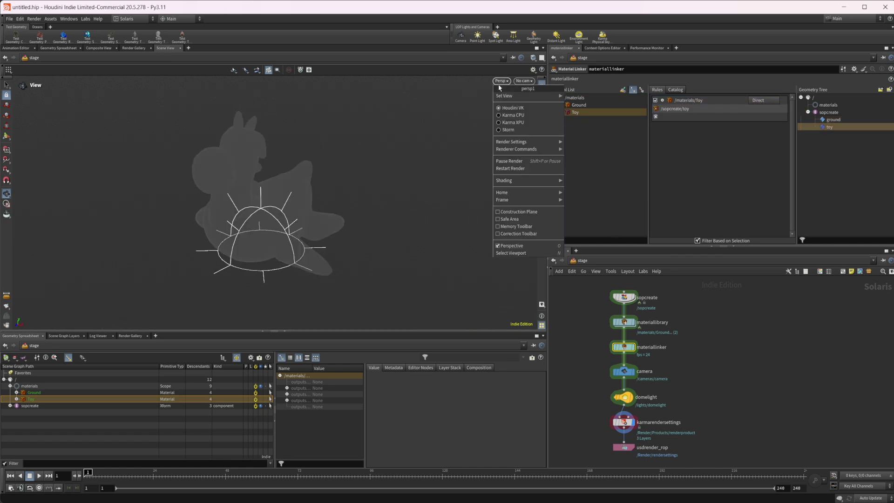
pyautogui.click(515, 123)
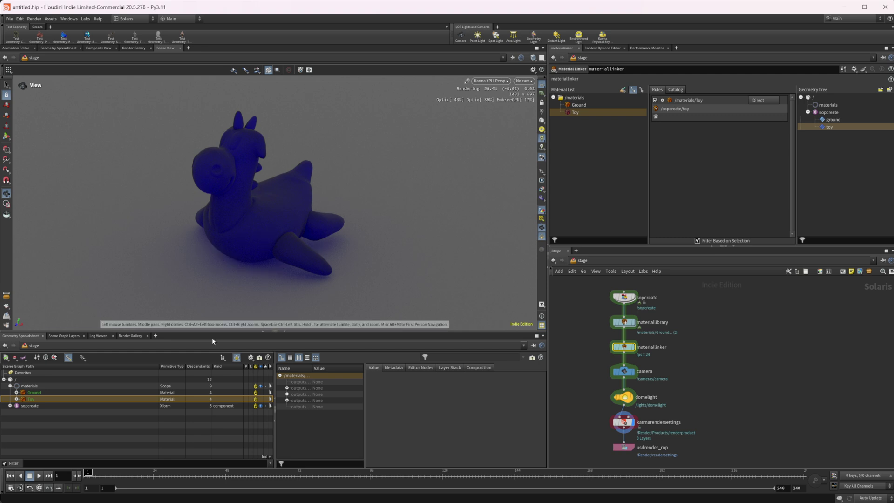
pyautogui.click(7, 326)
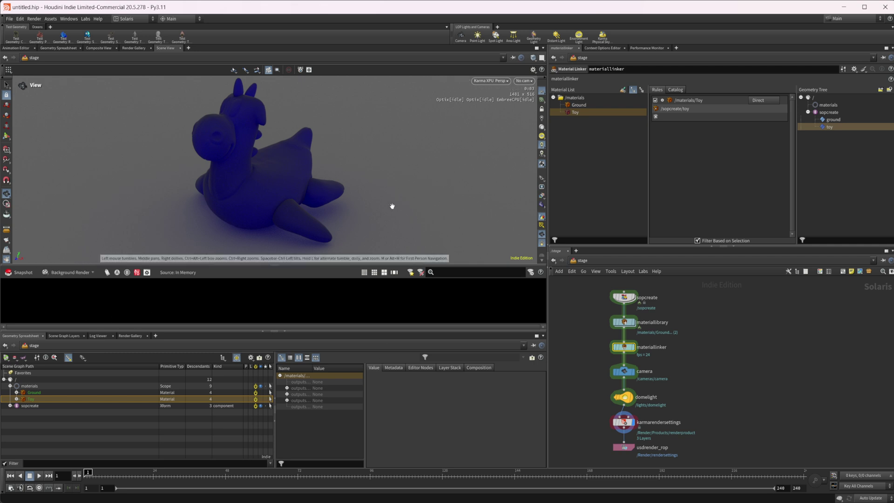
# Step: Set the path traced samples of karmarendersettings to 1024
pyautogui.click(625, 423)
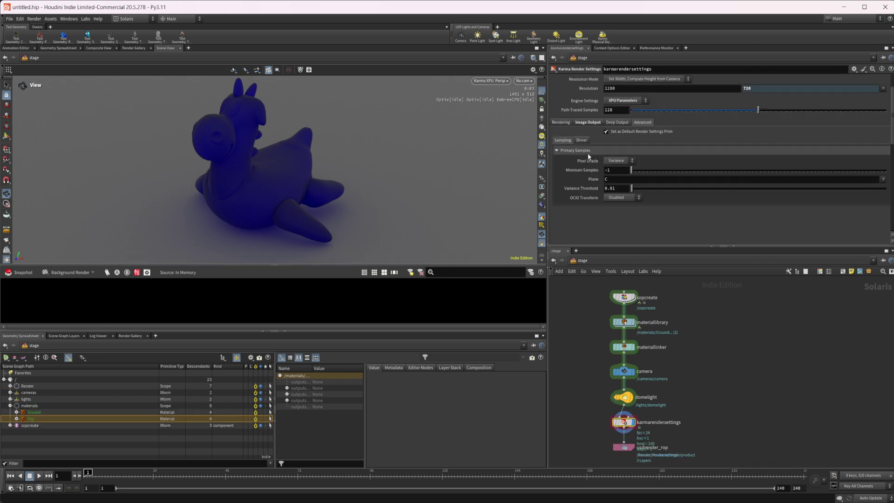
pyautogui.doubleClick(625, 110)
pyautogui.write('1')
pyautogui.press('Return')
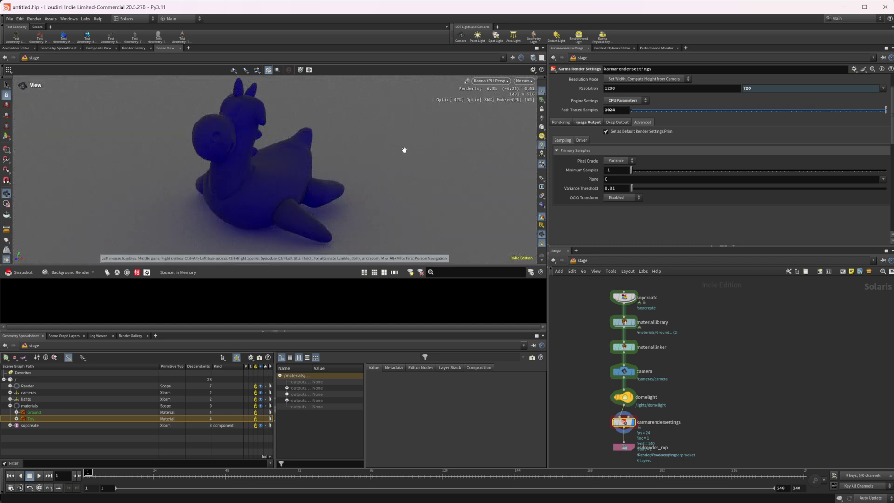
# Step: Add a Solaris Render Gallery pane beside the Scene View and return to the Scene View
pyautogui.click(189, 48)
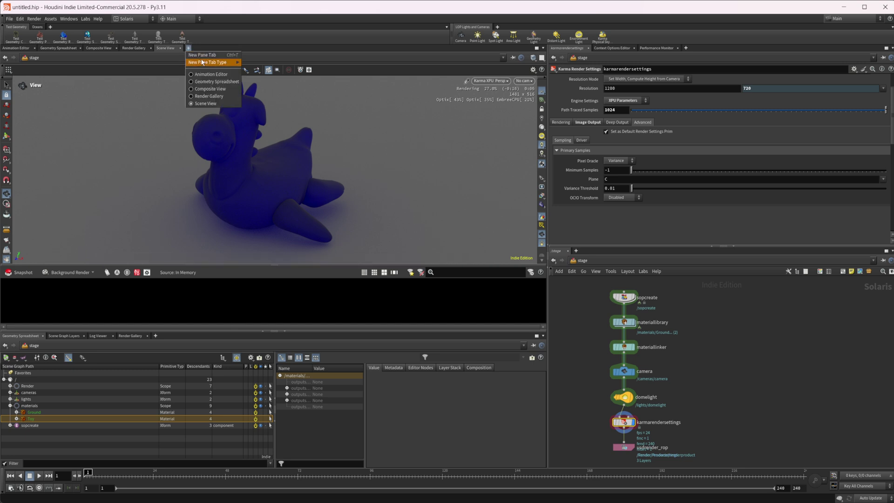
pyautogui.moveTo(205, 62)
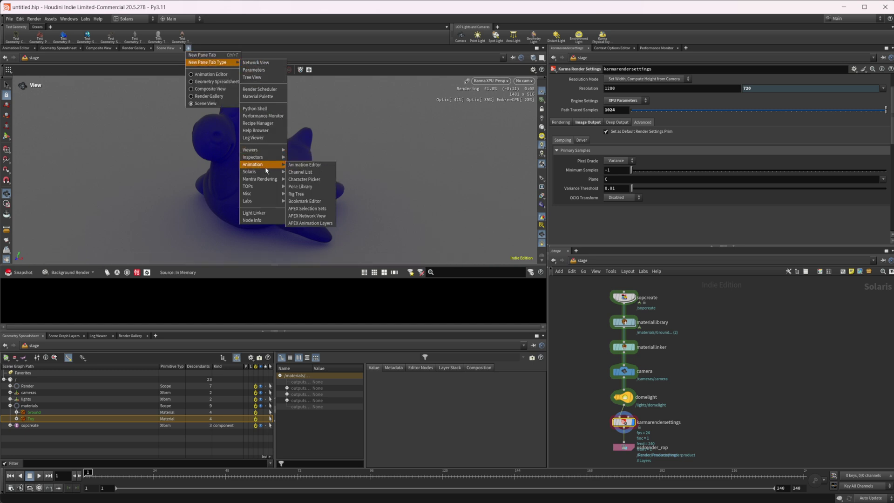
pyautogui.moveTo(266, 171)
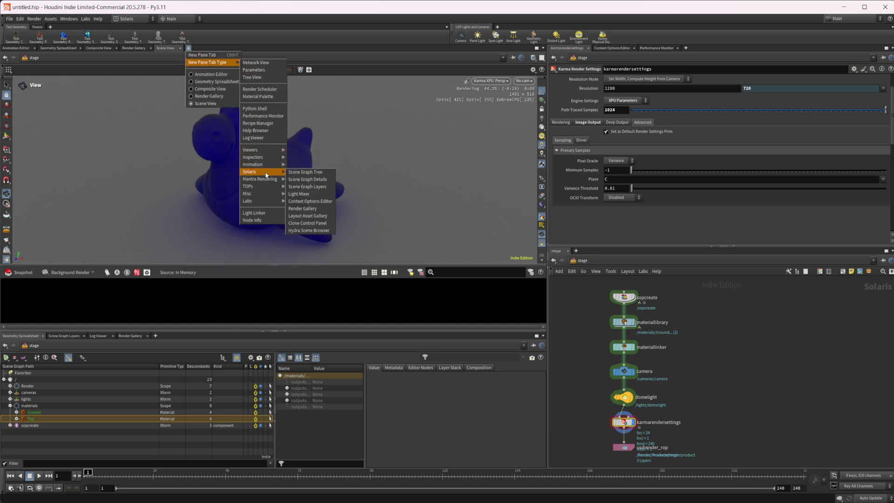
pyautogui.click(320, 194)
pyautogui.click(175, 48)
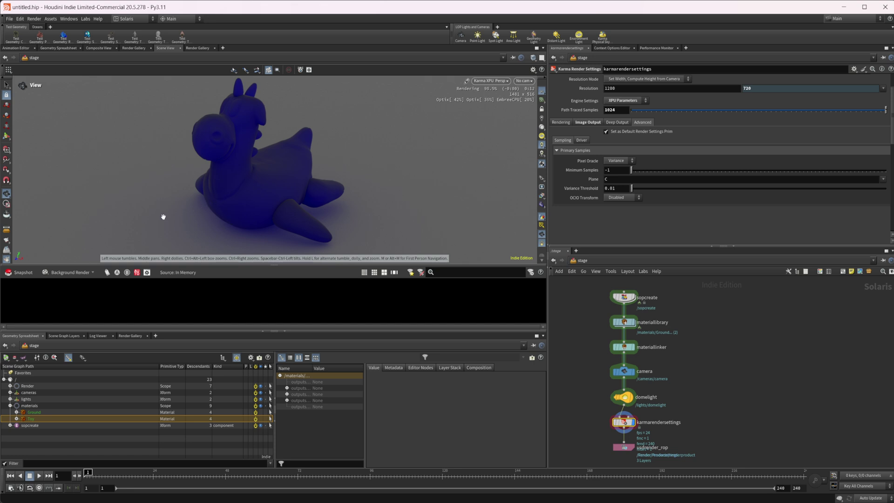
# Step: Take a snapshot of the current Karma XPU render and show the new Render Gallery pane
pyautogui.click(18, 272)
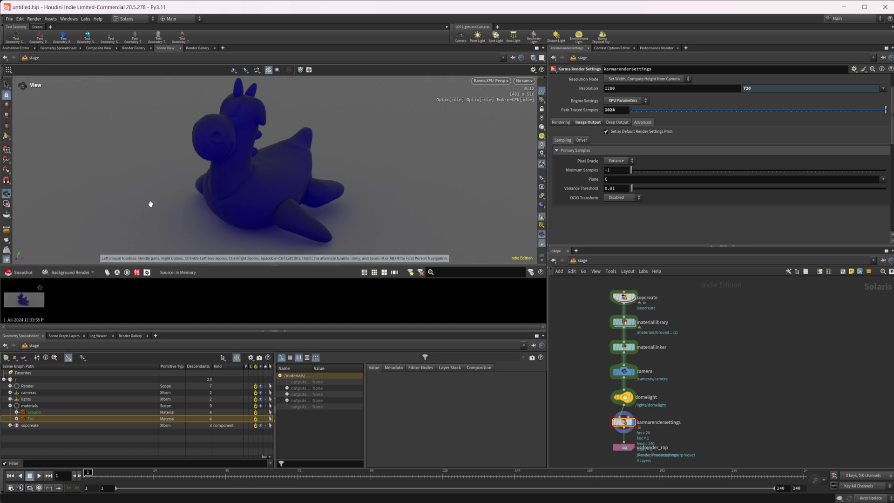
pyautogui.click(198, 48)
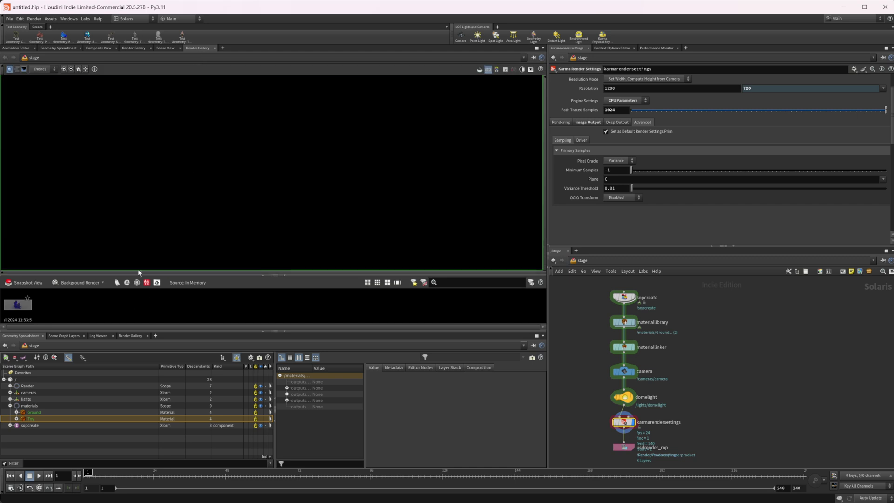
# Step: Enlarge the Render Gallery over the lower pane, display the existing snapshot and label it Disabled
pyautogui.click(284, 330)
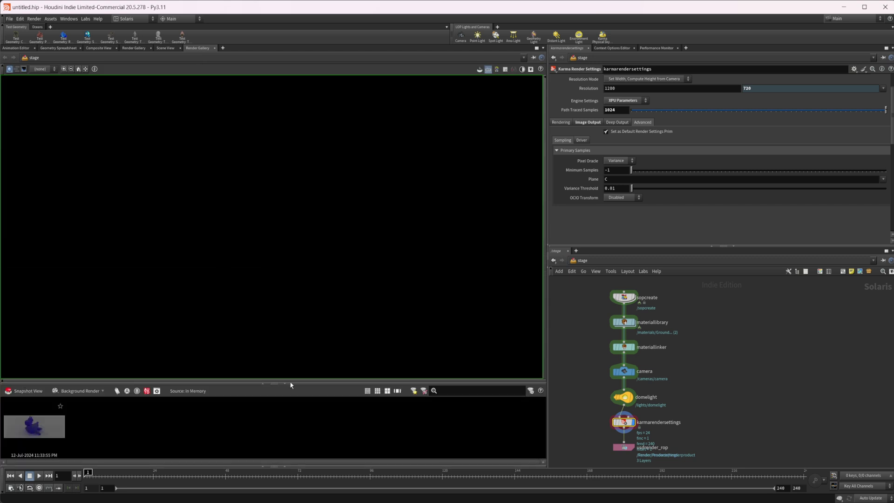
pyautogui.click(55, 431)
pyautogui.doubleClick(43, 455)
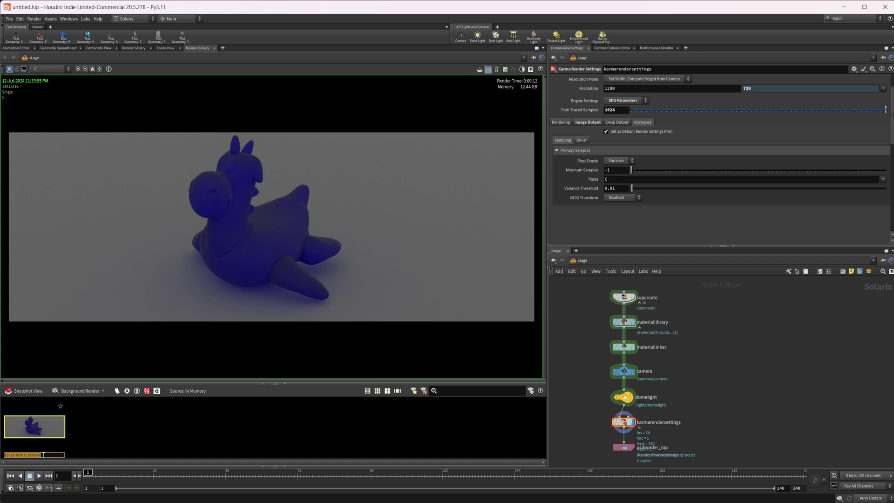
pyautogui.write('Disabled')
pyautogui.press('Return')
# Step: Display the snapshot's oraclevariance plane, show the Color Correction bar and adapt the display range to the image
pyautogui.click(55, 69)
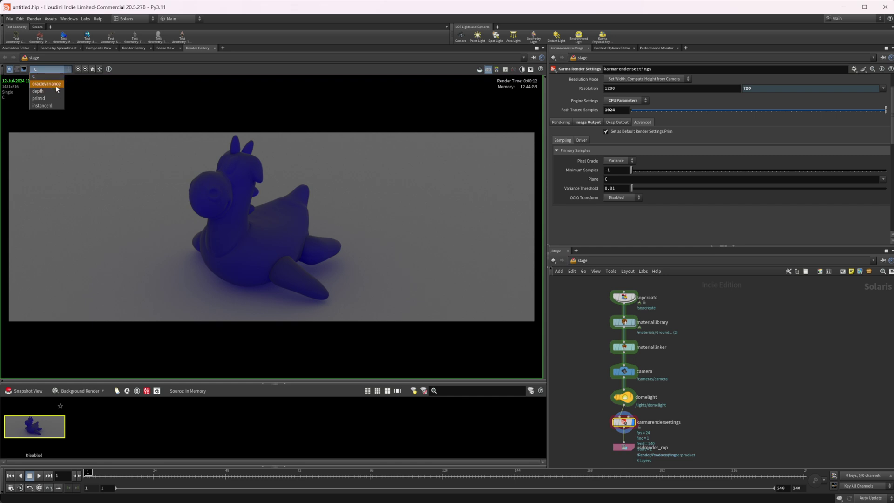
pyautogui.click(47, 84)
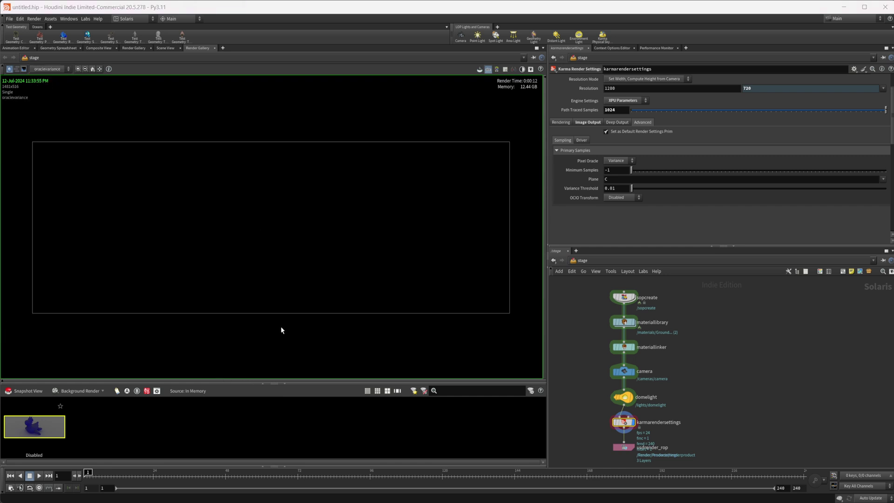
pyautogui.rightClick(269, 256)
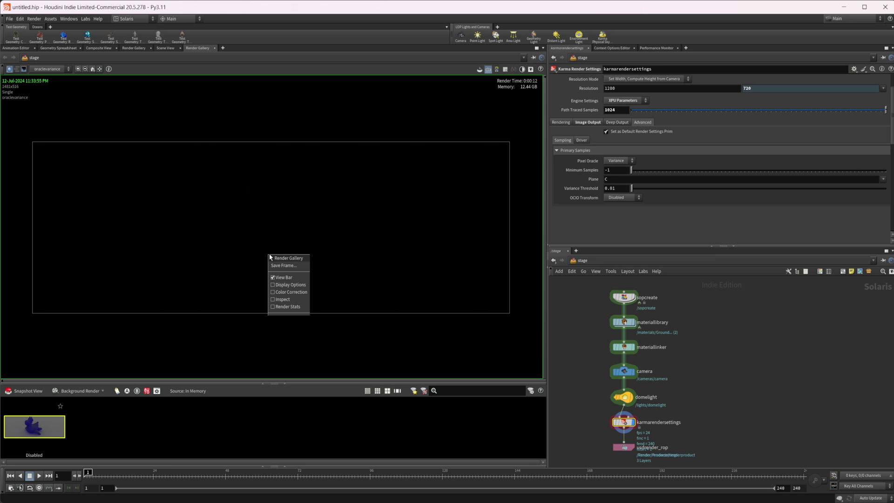
pyautogui.click(279, 292)
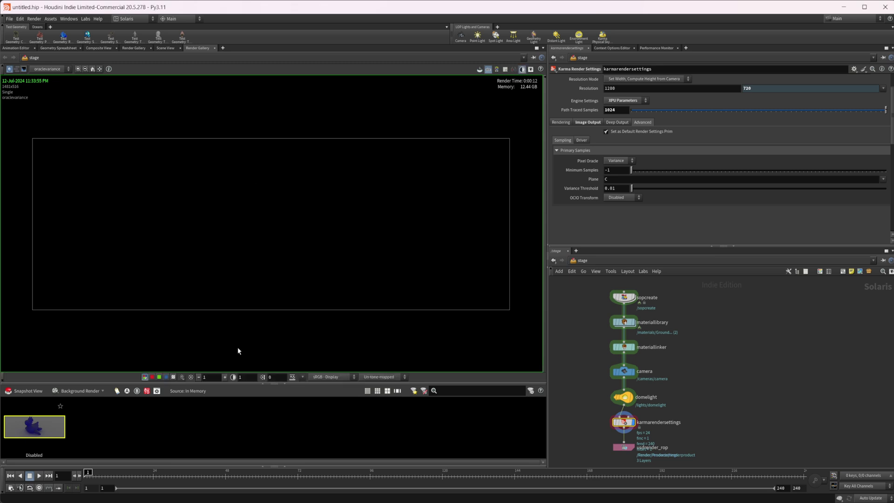
pyautogui.click(292, 377)
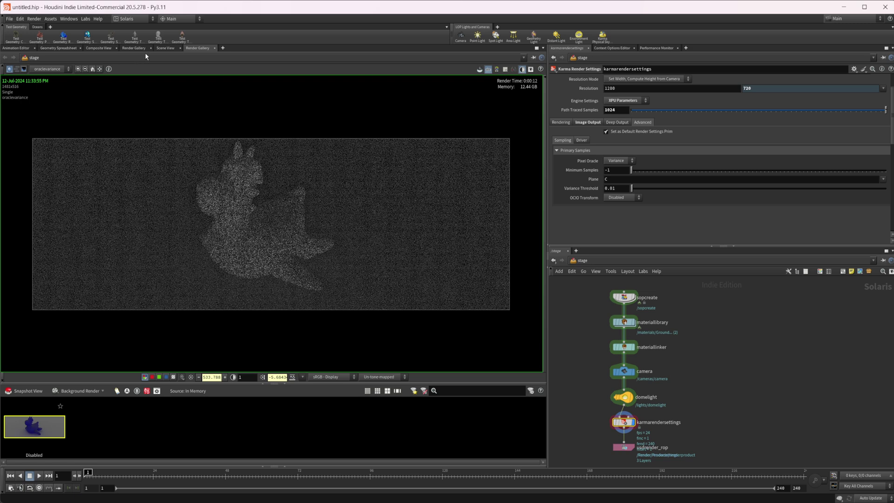
# Step: Return to the Scene View and set the minimum samples of karmarendersettings to 12
pyautogui.click(163, 48)
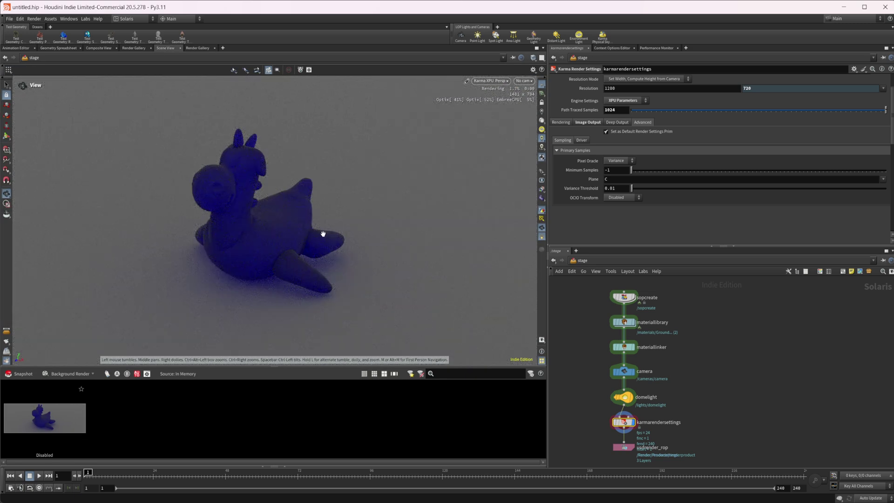
pyautogui.doubleClick(625, 172)
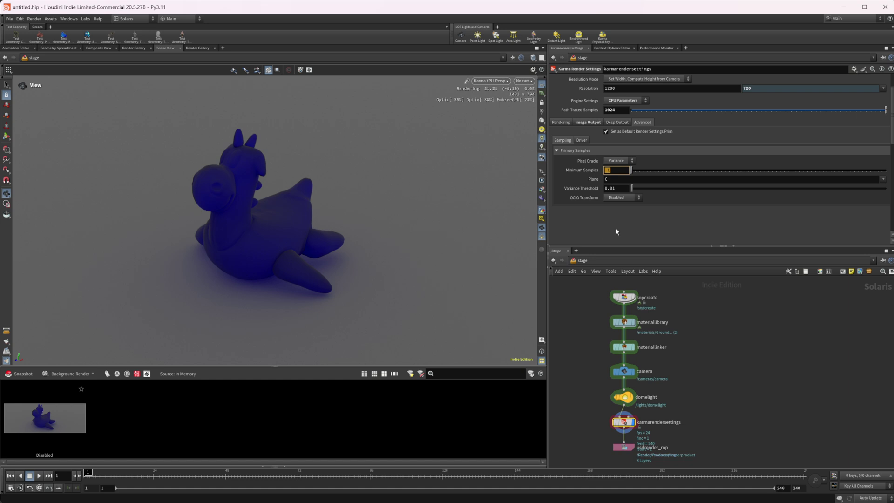
pyautogui.write('12')
pyautogui.press('Return')
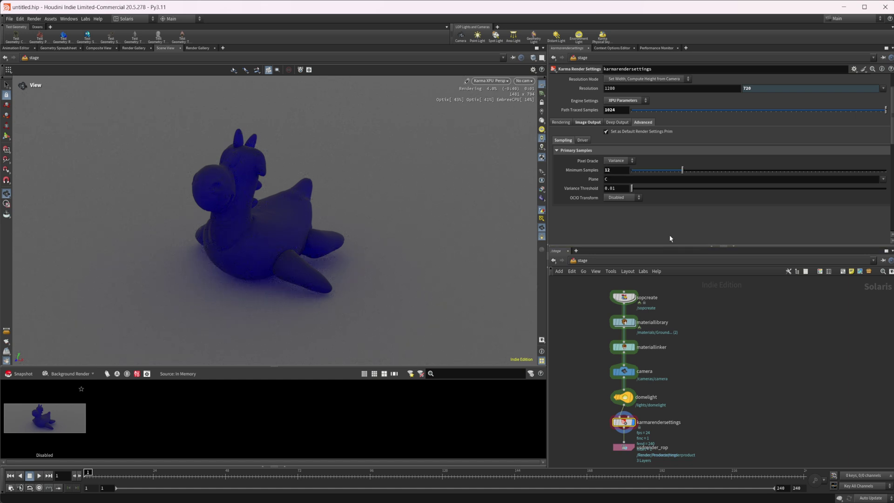
pyautogui.click(619, 188)
pyautogui.press('BackSpace')
pyautogui.write('1')
pyautogui.press('Escape')
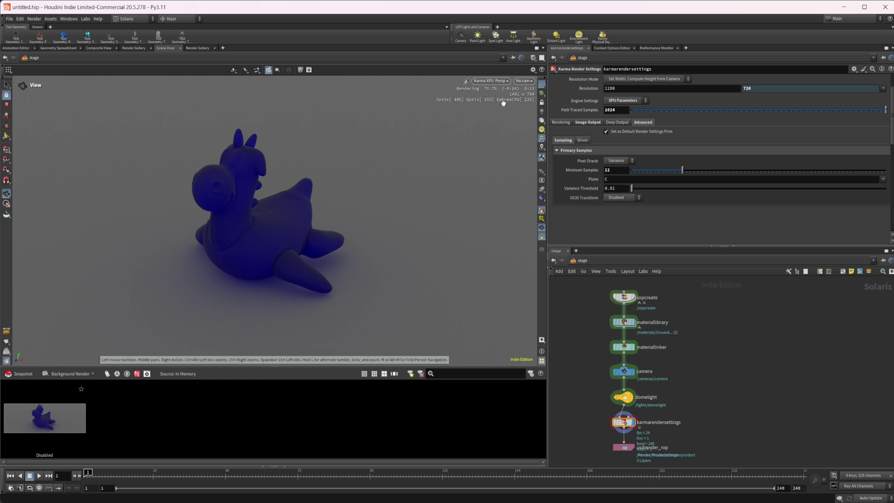
# Step: Set the variance threshold of karmarendersettings to 0.1
pyautogui.click(622, 190)
pyautogui.press('BackSpace')
pyautogui.press('BackSpace')
pyautogui.write('1')
pyautogui.press('Return')
# Step: Take a snapshot of the current Karma XPU render and label it .1
pyautogui.click(19, 374)
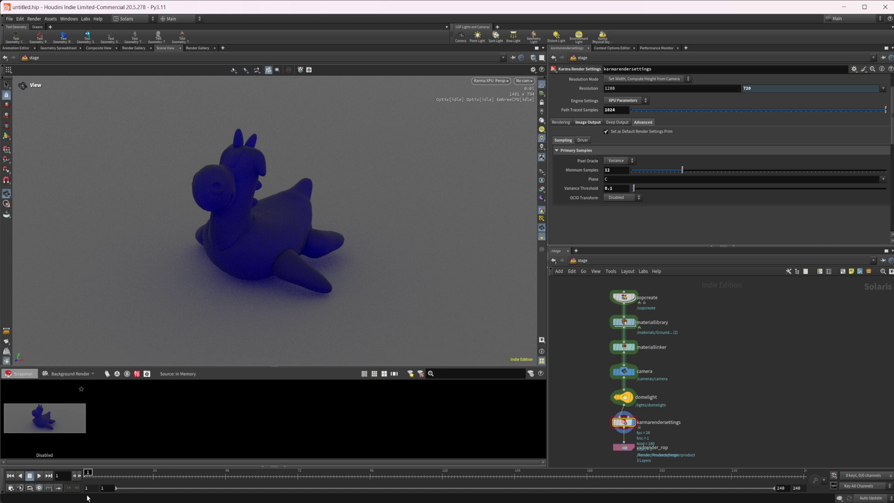
pyautogui.doubleClick(123, 455)
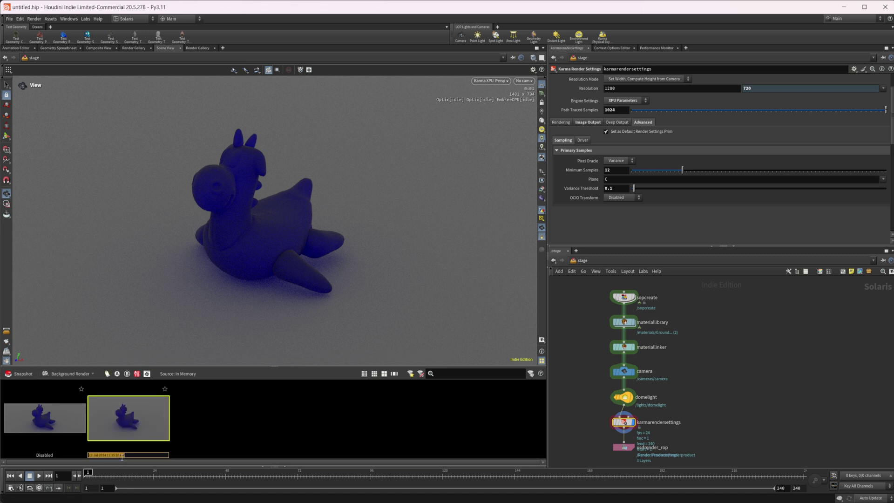
pyautogui.write('.1')
pyautogui.press('Return')
# Step: Set the variance threshold of karmarendersettings back to 0.01
pyautogui.click(617, 189)
pyautogui.press('BackSpace')
pyautogui.write('01')
pyautogui.press('Return')
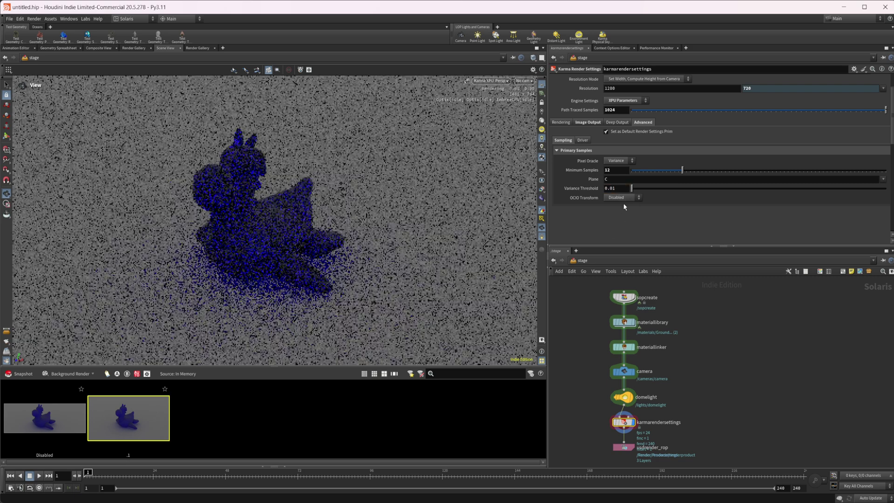
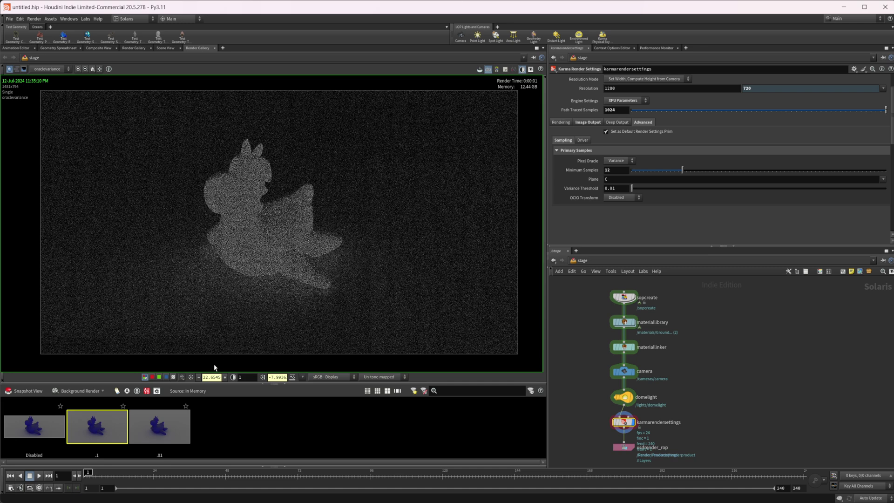
# Step: Display the .01 snapshot's oraclevariance plane with the display range adapted to it, and show its render statistics
pyautogui.click(161, 424)
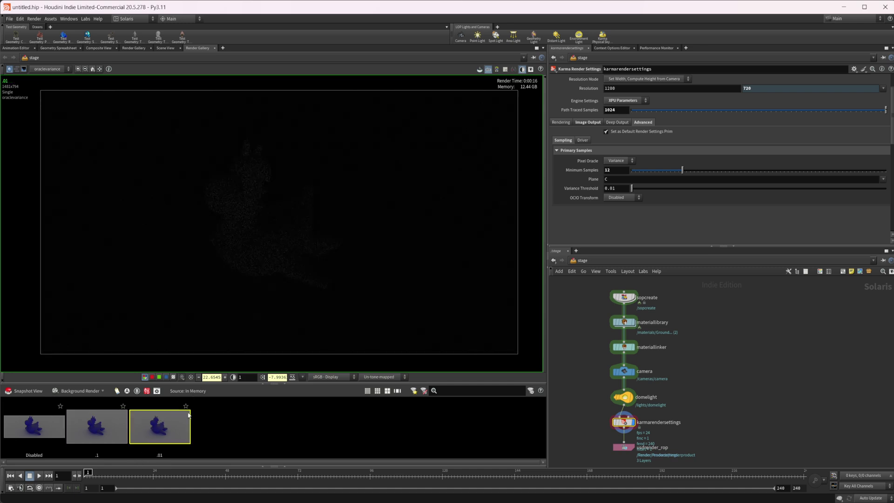
pyautogui.click(292, 377)
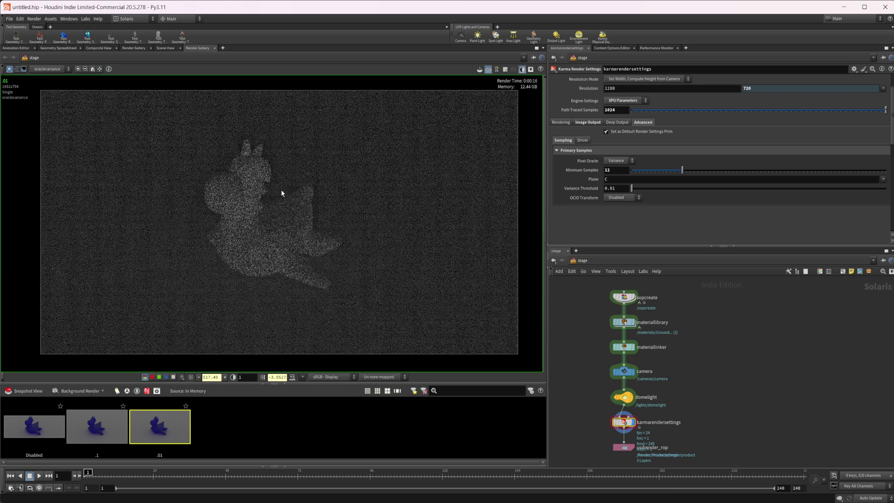
pyautogui.click(496, 70)
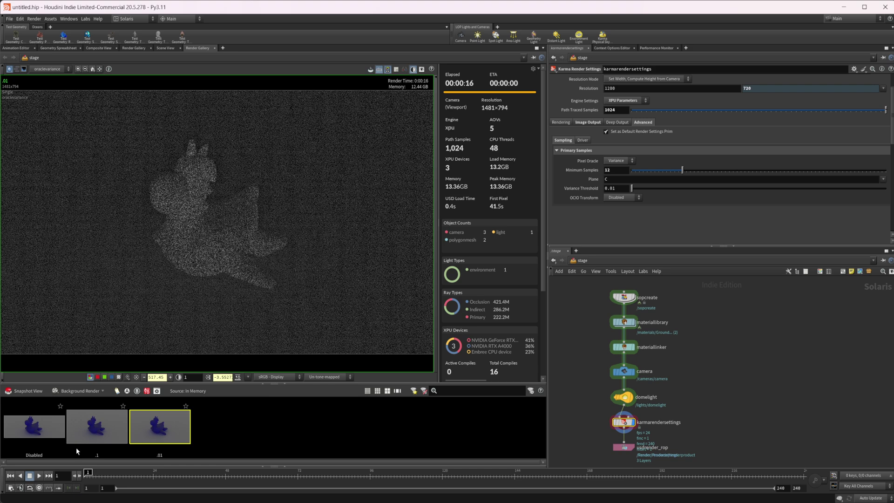
# Step: Compare the oraclevariance noise and render statistics of the Disabled, .1 and .01 snapshots
pyautogui.click(58, 440)
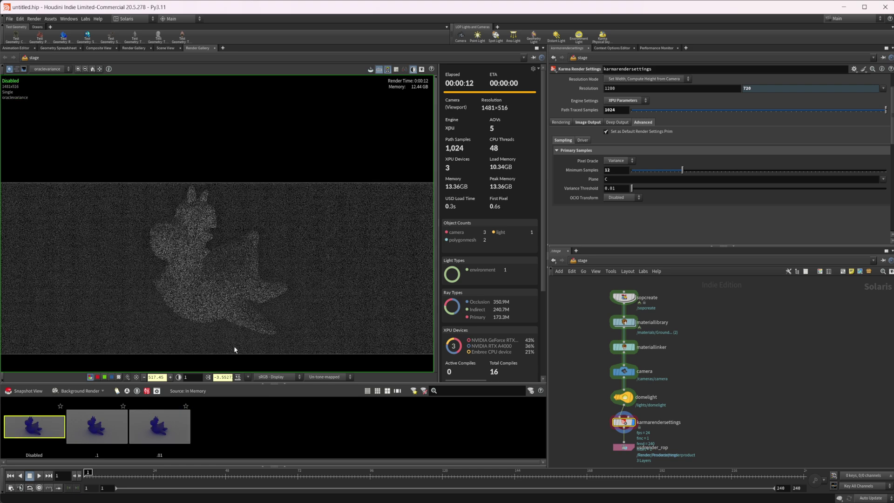
pyautogui.click(181, 413)
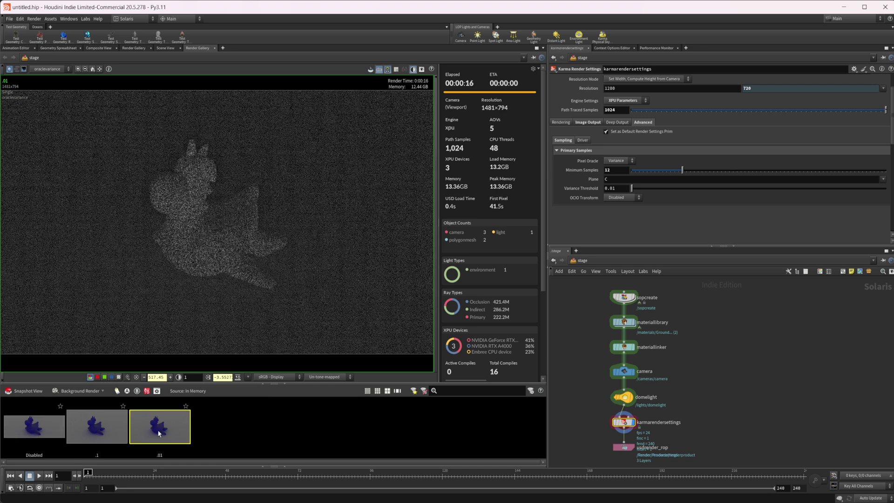
pyautogui.click(34, 444)
pyautogui.moveTo(216, 295); pyautogui.dragTo(306, 212, button='middle')
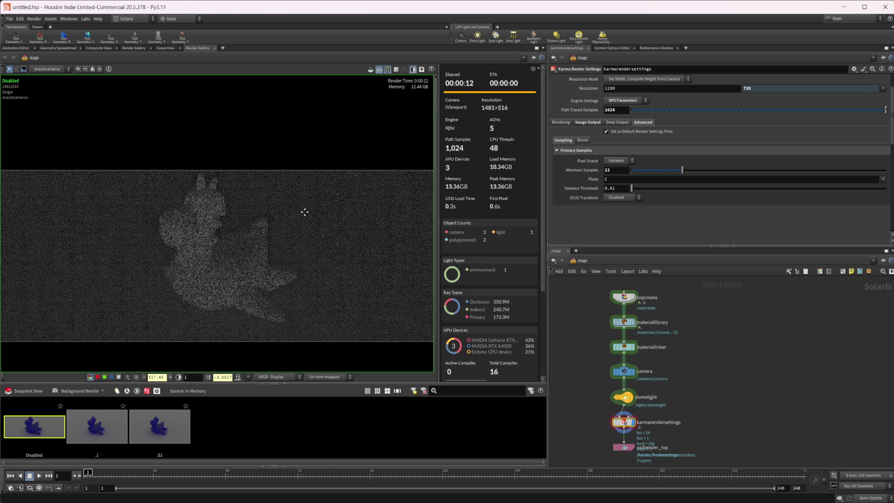
pyautogui.click(156, 434)
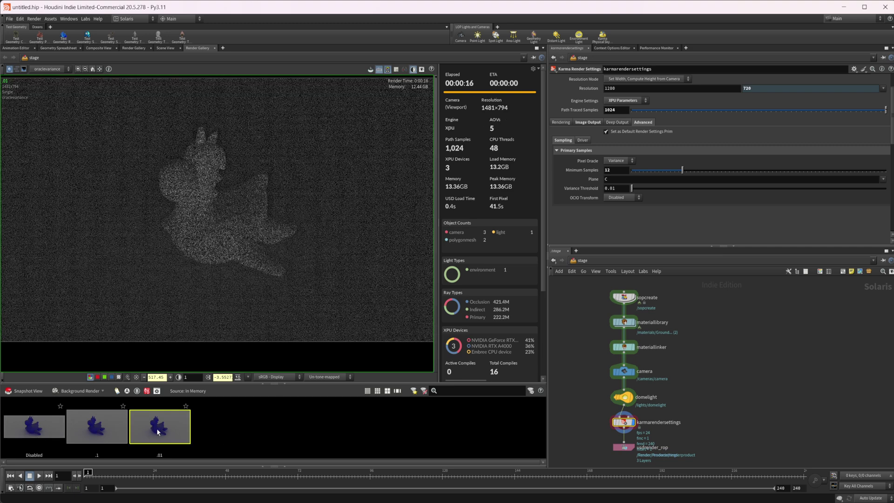
pyautogui.click(36, 433)
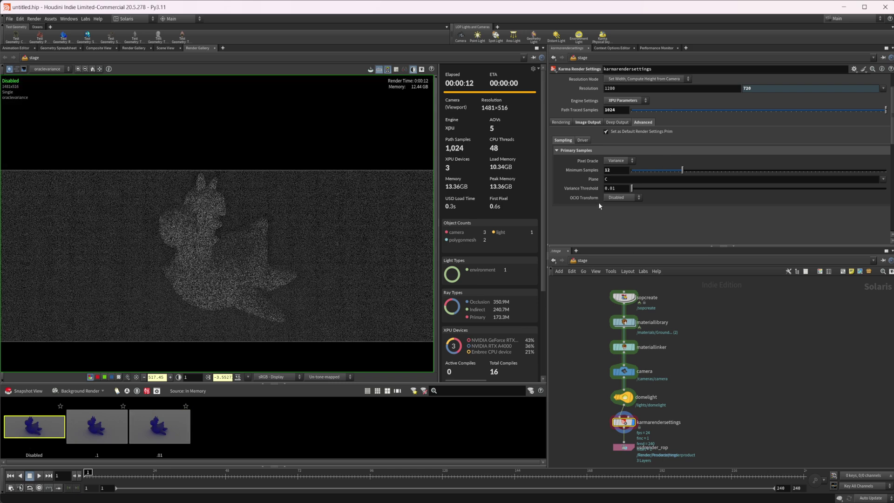
pyautogui.click(117, 431)
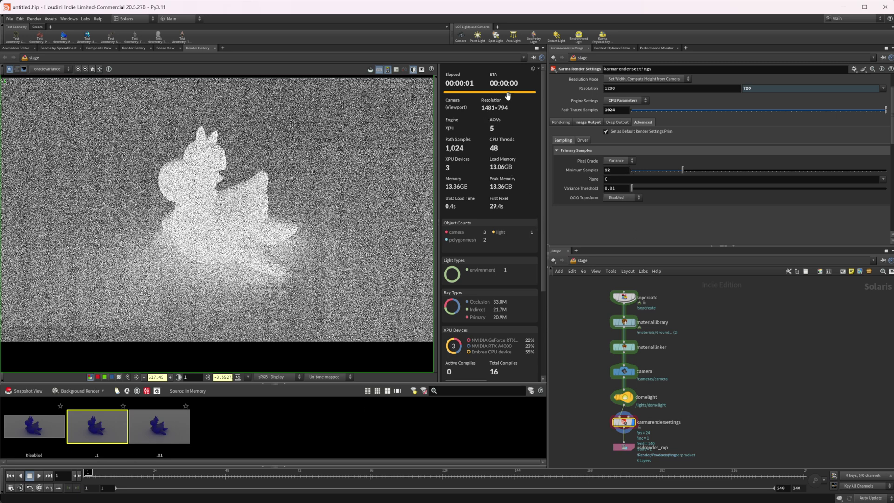
pyautogui.click(157, 421)
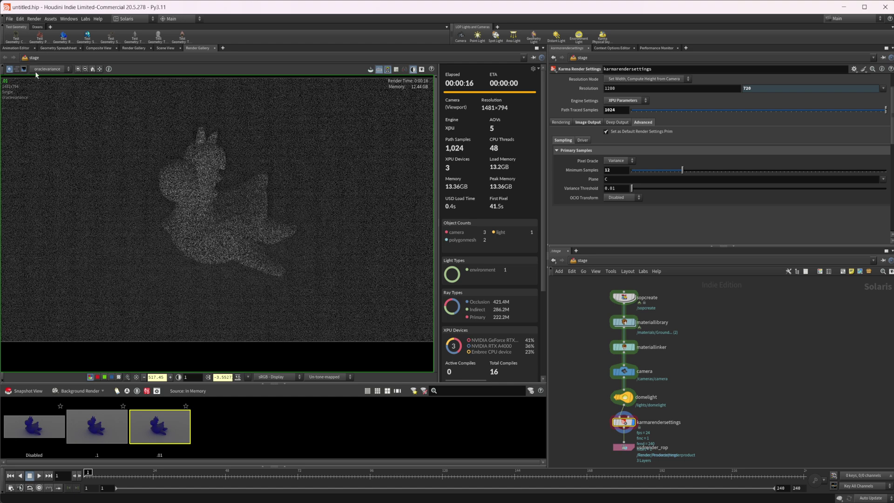
# Step: Switch the gallery to the C plane and compare the noise of the .1 and .01 snapshots up close
pyautogui.click(53, 70)
pyautogui.click(47, 83)
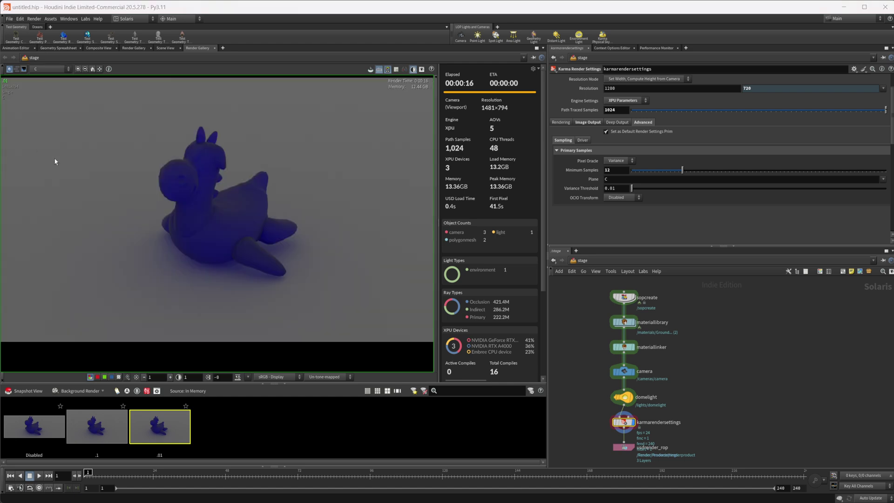
pyautogui.click(103, 423)
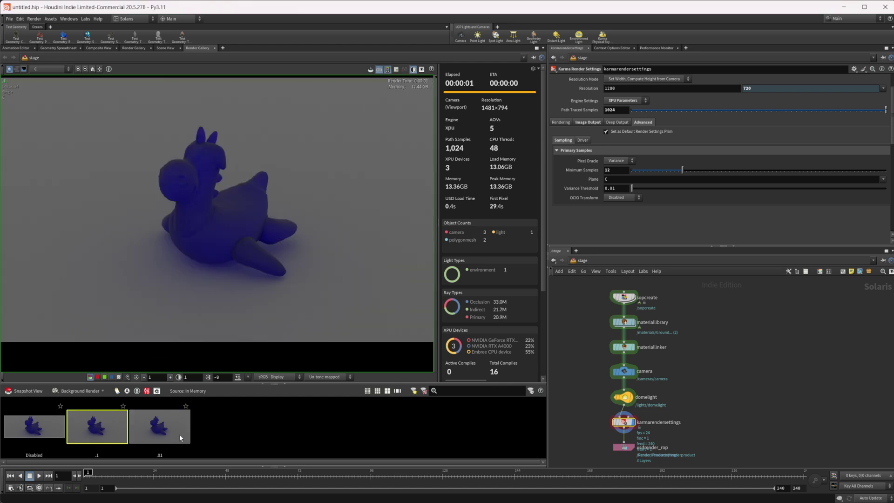
pyautogui.scroll(8, 230, 213)
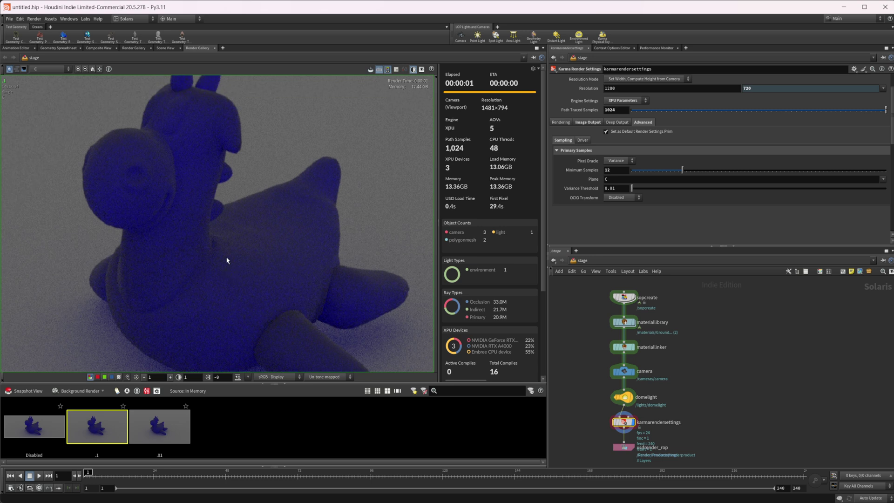
pyautogui.click(166, 427)
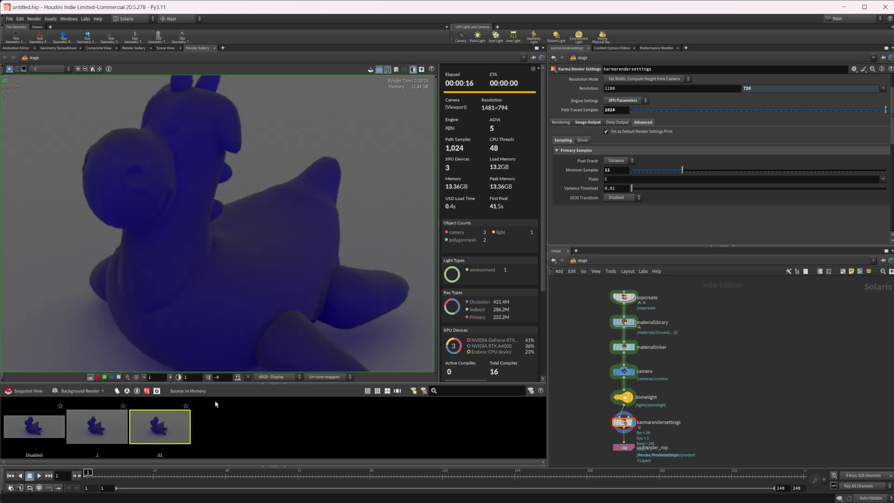
pyautogui.scroll(8, 250, 336)
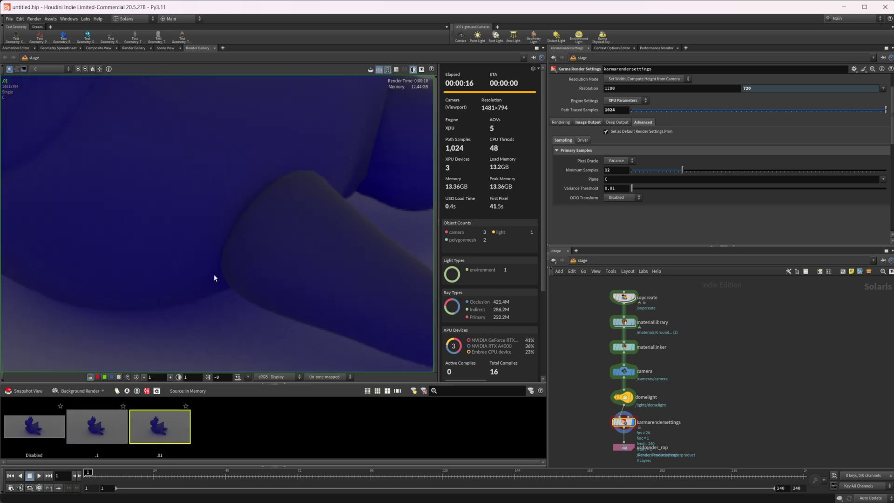
pyautogui.scroll(-6, 198, 291)
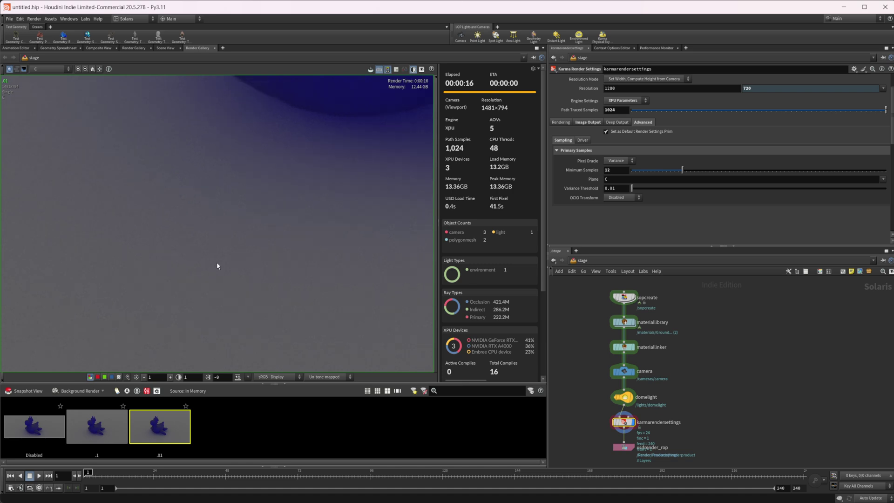
pyautogui.scroll(-3, 225, 249)
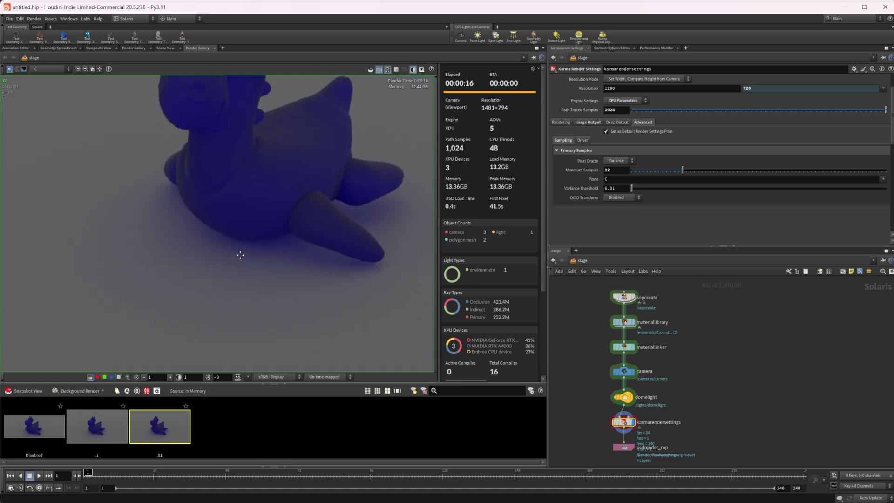
# Step: Set the minimum samples of karmarendersettings to 512 and take a snapshot of the finished Scene View render
pyautogui.click(169, 49)
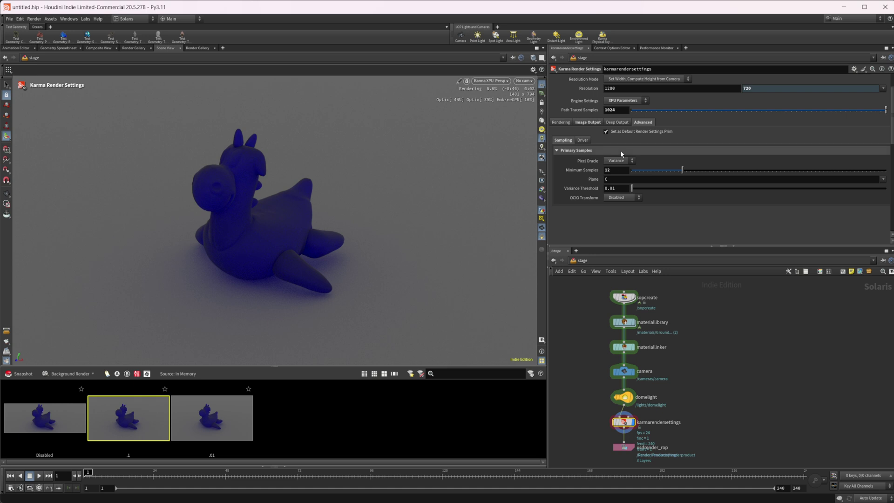
pyautogui.doubleClick(620, 170)
pyautogui.write('512')
pyautogui.press('Return')
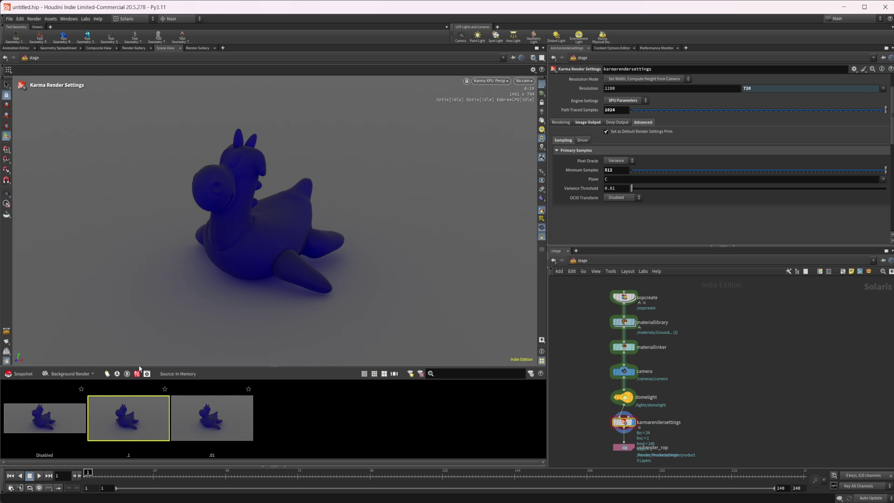
pyautogui.click(19, 374)
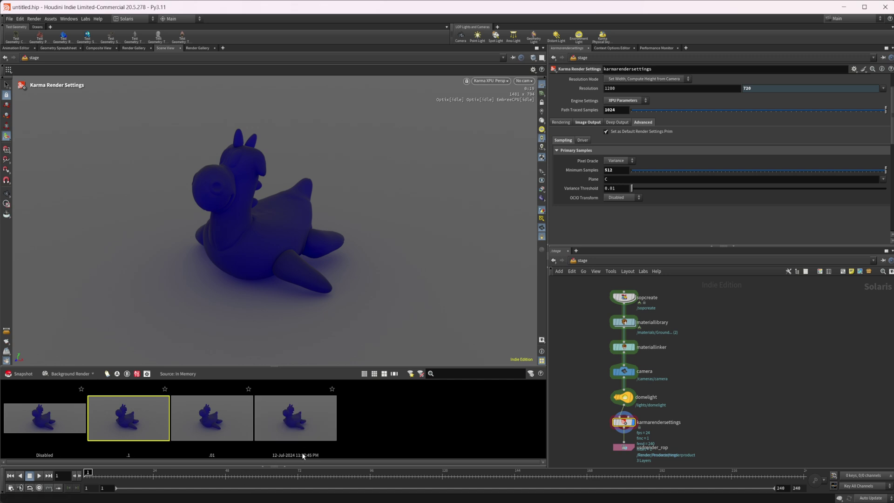
# Step: Label the newest snapshot "512 .01" in the snapshot strip
pyautogui.doubleClick(296, 455)
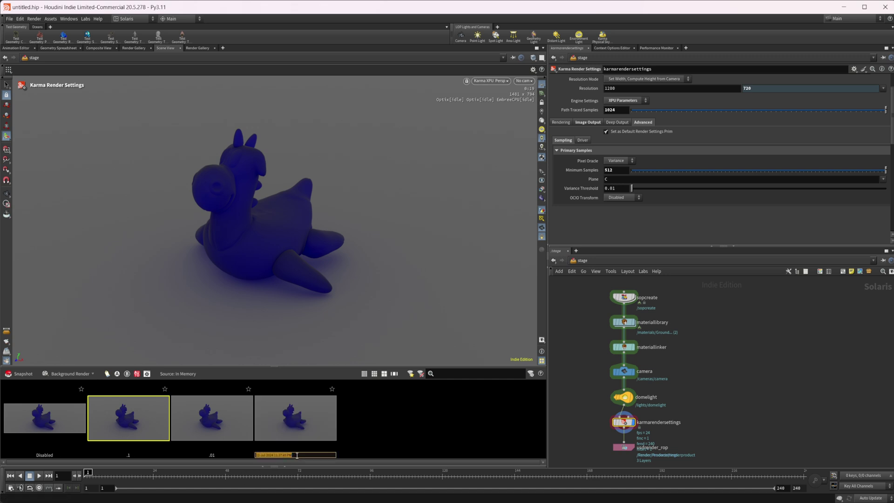
pyautogui.write('512 .01')
pyautogui.press('Return')
# Step: Set the pixel oracle of karmarendersettings to Uniform and take a snapshot of the Scene View render
pyautogui.click(619, 161)
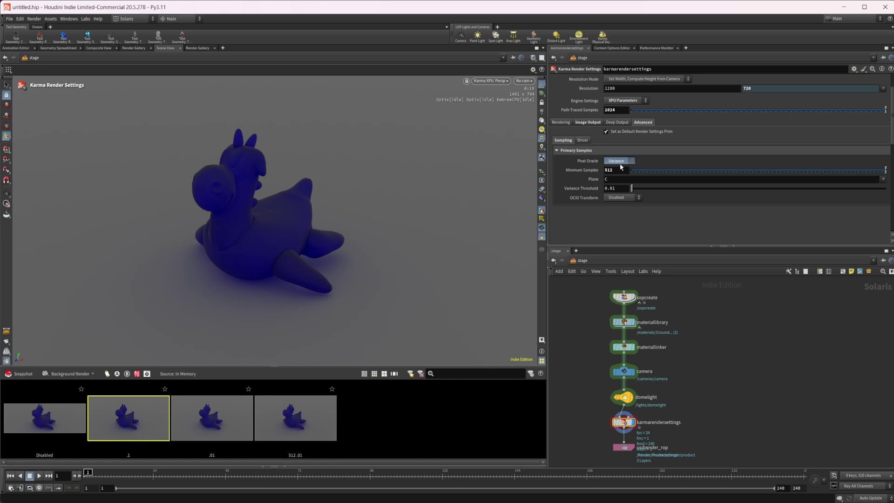
pyautogui.click(618, 177)
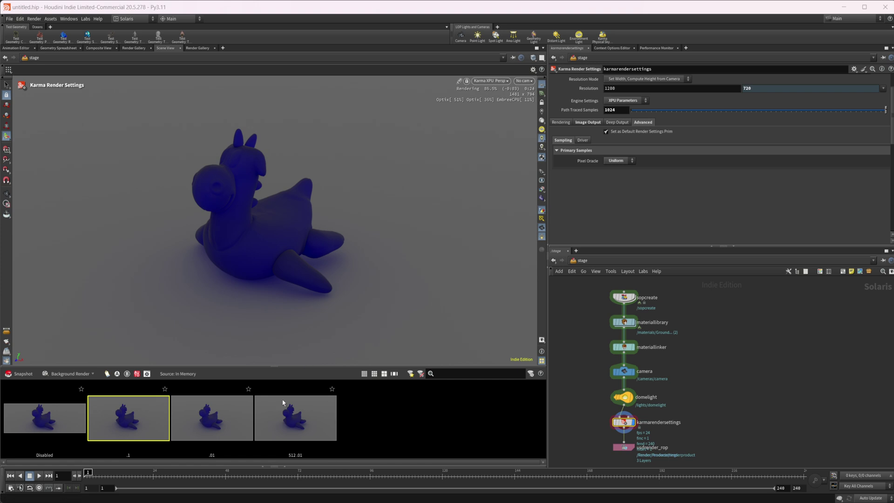
pyautogui.click(20, 375)
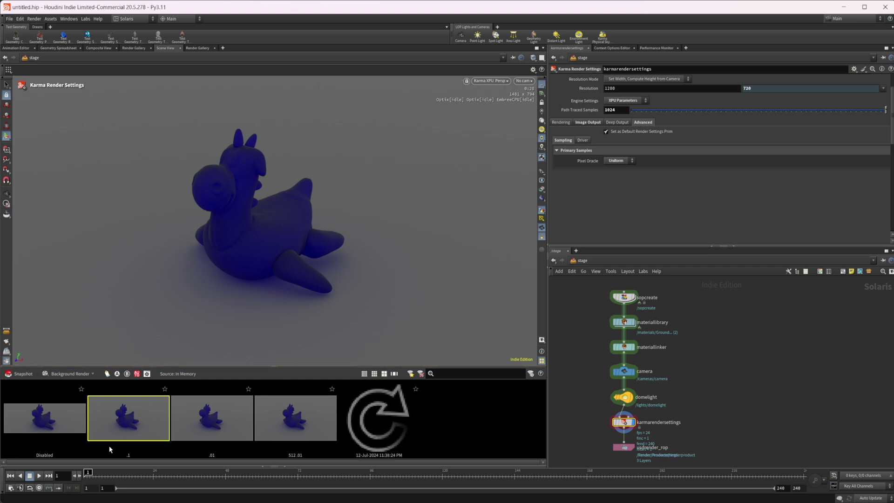
# Step: Label the new snapshot "Uniform"
pyautogui.doubleClick(372, 455)
pyautogui.write('Unifor')
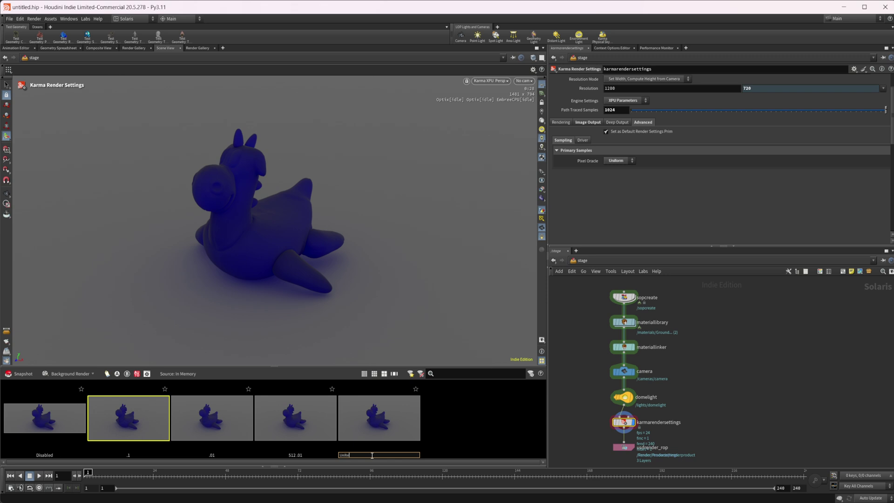
pyautogui.write('m')
pyautogui.press('Return')
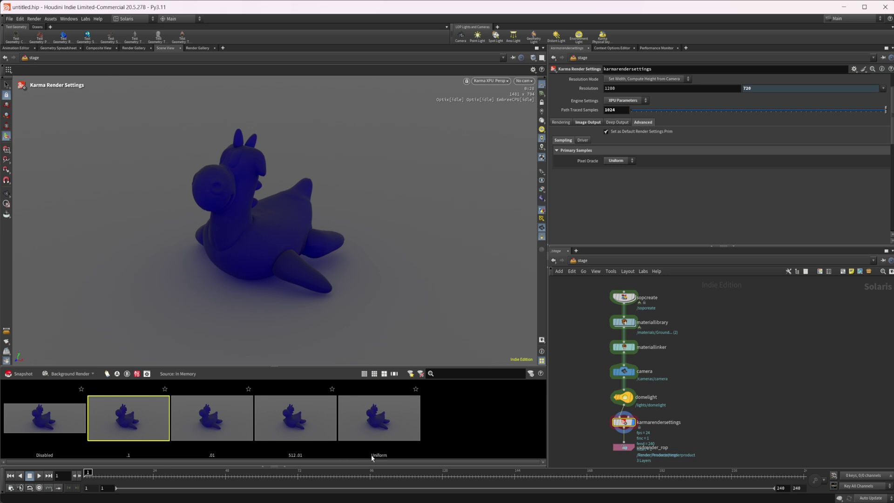
# Step: Display the 512 .01 and Uniform snapshots in the Render Gallery to compare their render statistics
pyautogui.click(201, 49)
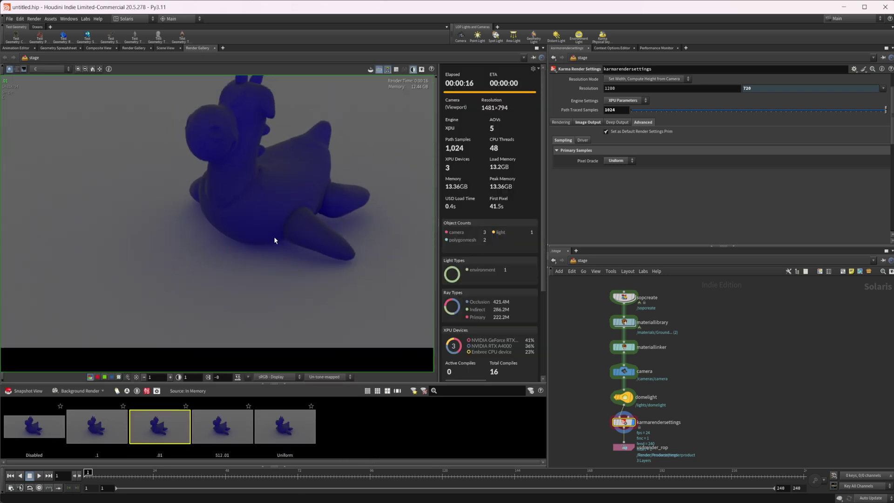
pyautogui.click(225, 425)
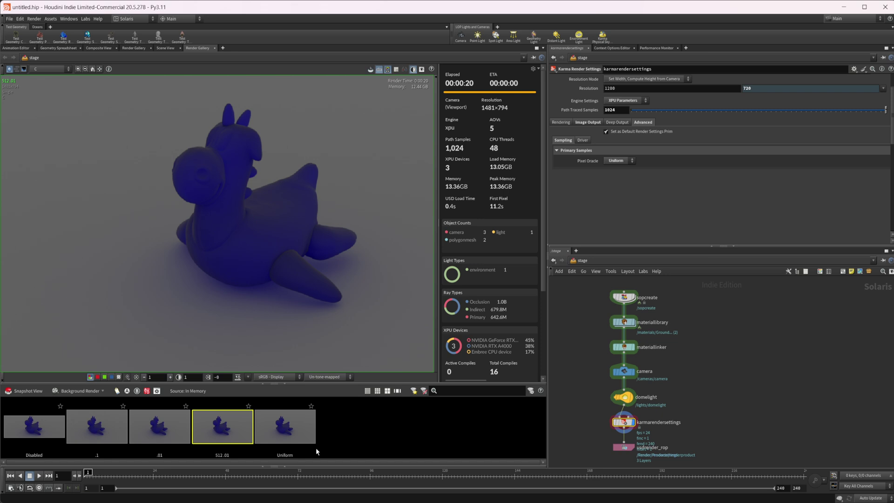
pyautogui.click(277, 442)
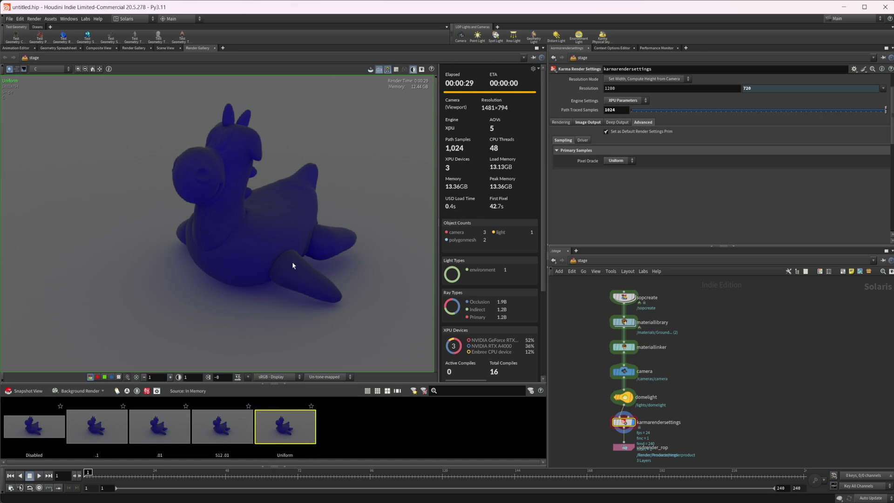
# Step: Examine the Uniform snapshot up close for noise around the toy's belly, fin and ground shadow
pyautogui.scroll(4, 261, 273)
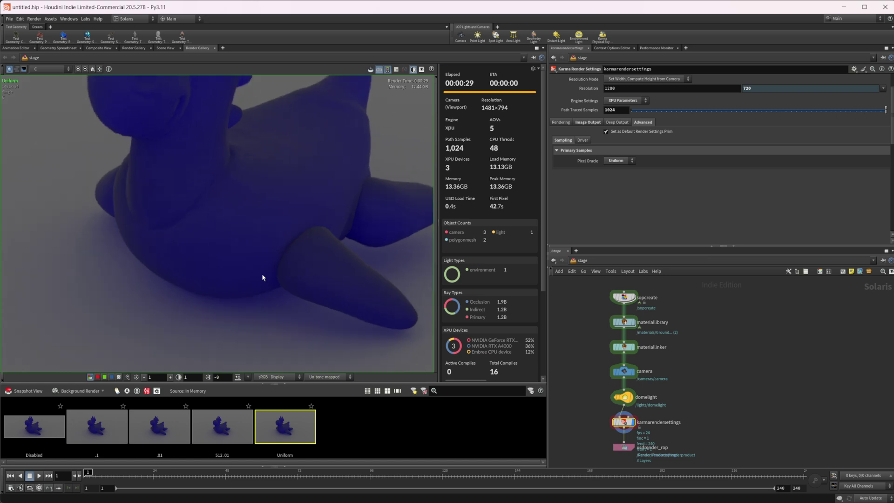
pyautogui.scroll(3, 262, 277)
pyautogui.scroll(-4, 220, 328)
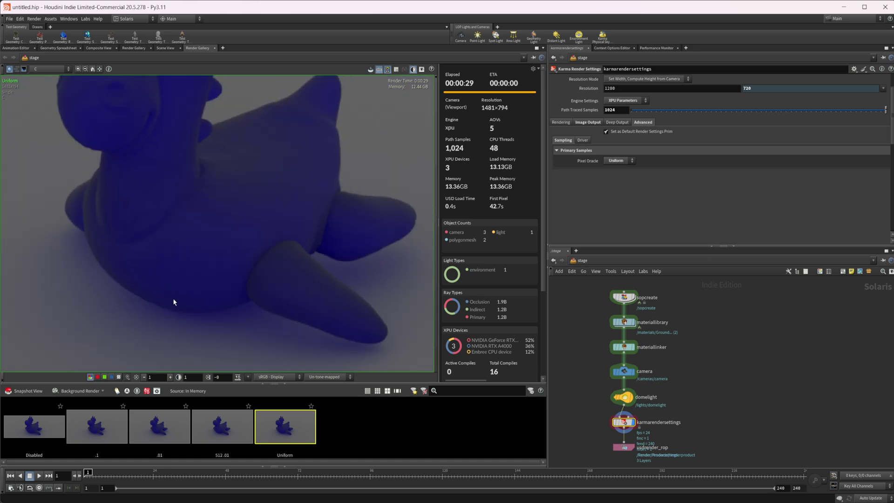
pyautogui.scroll(5, 205, 256)
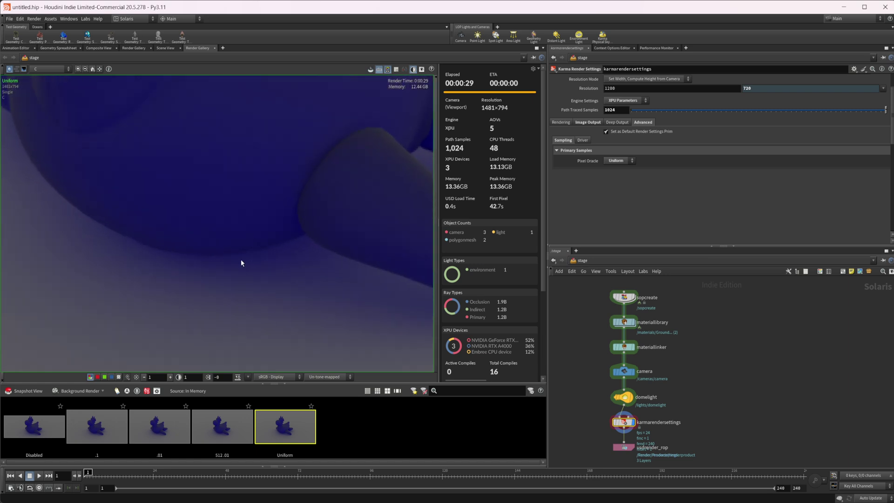
pyautogui.moveTo(193, 260); pyautogui.dragTo(362, 190, button='middle')
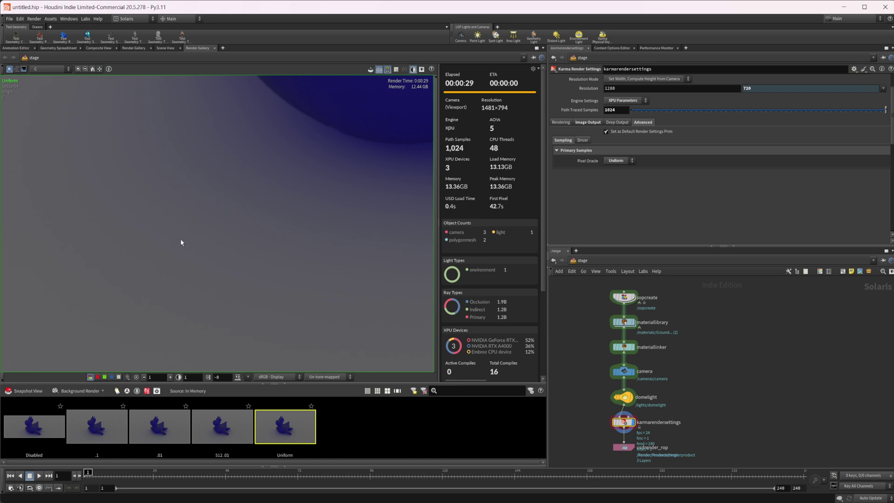
pyautogui.scroll(2, 285, 255)
pyautogui.moveTo(286, 255); pyautogui.dragTo(143, 334, button='middle')
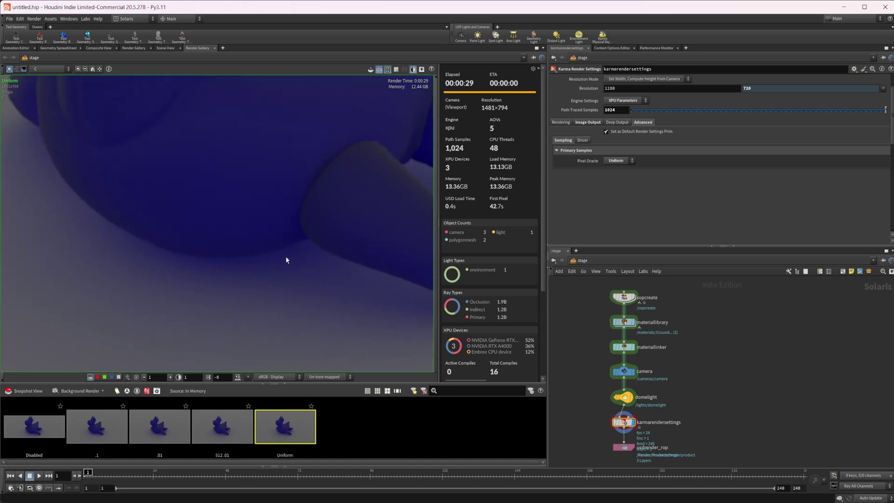
pyautogui.scroll(2, 264, 269)
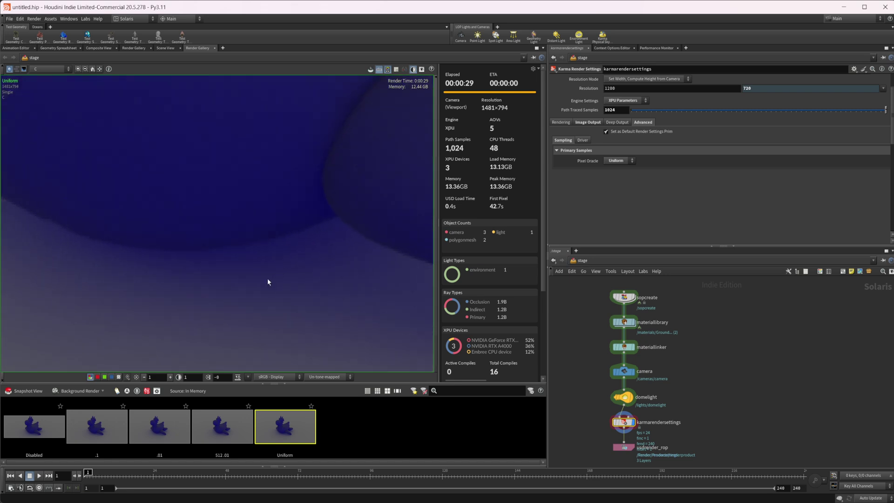
pyautogui.scroll(-2, 288, 270)
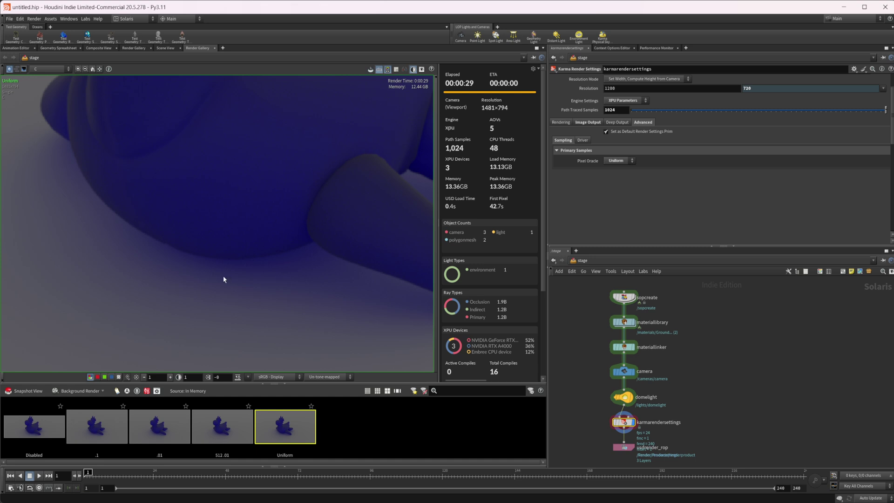
pyautogui.scroll(-2, 204, 273)
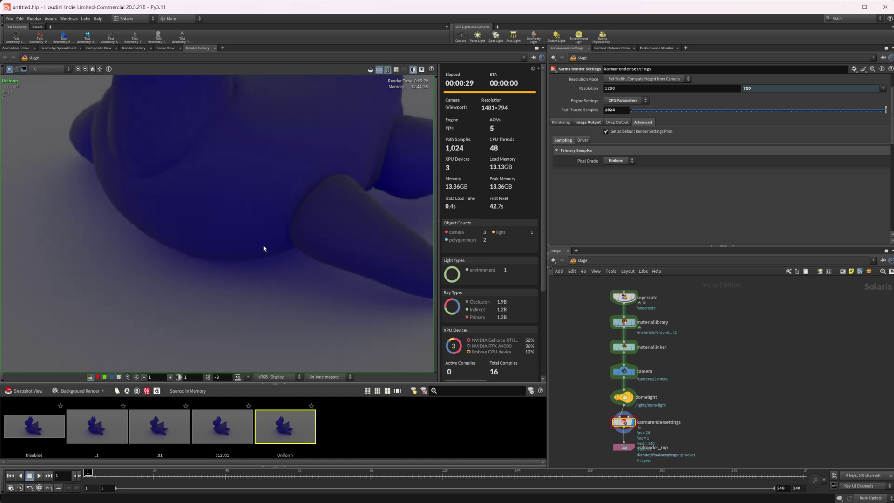
pyautogui.scroll(1, 223, 297)
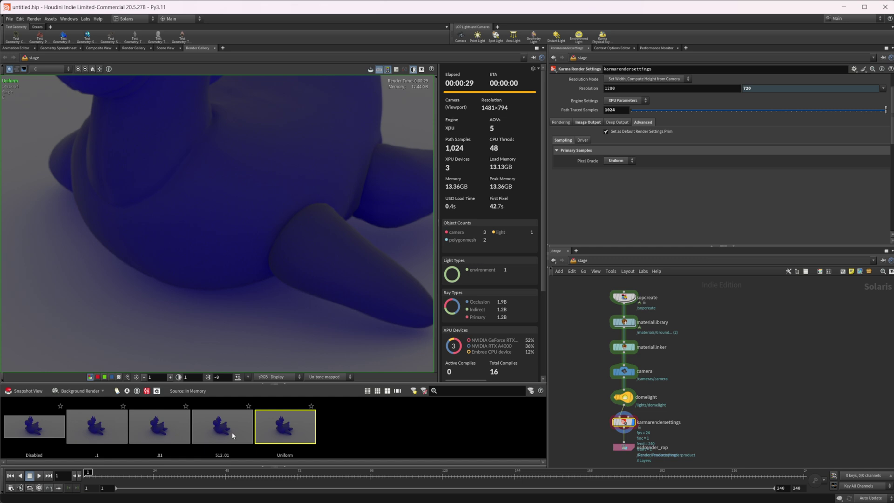
# Step: Check the 512 .01 snapshot's elapsed time and its noise on the belly and the ground shadow
pyautogui.click(235, 418)
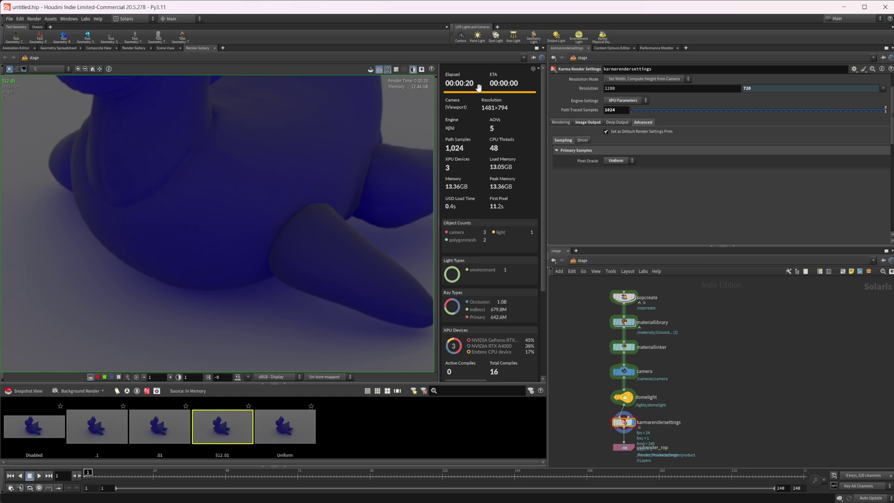
pyautogui.scroll(6, 177, 306)
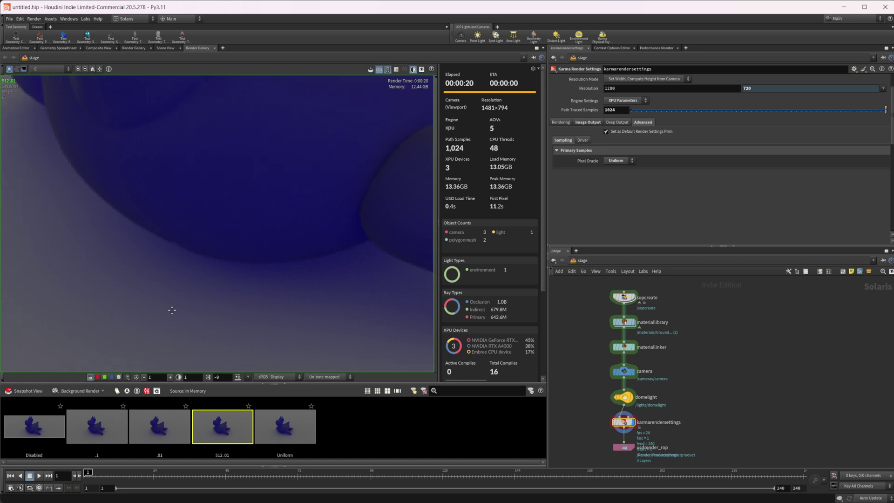
pyautogui.moveTo(162, 304); pyautogui.dragTo(252, 263, button='middle')
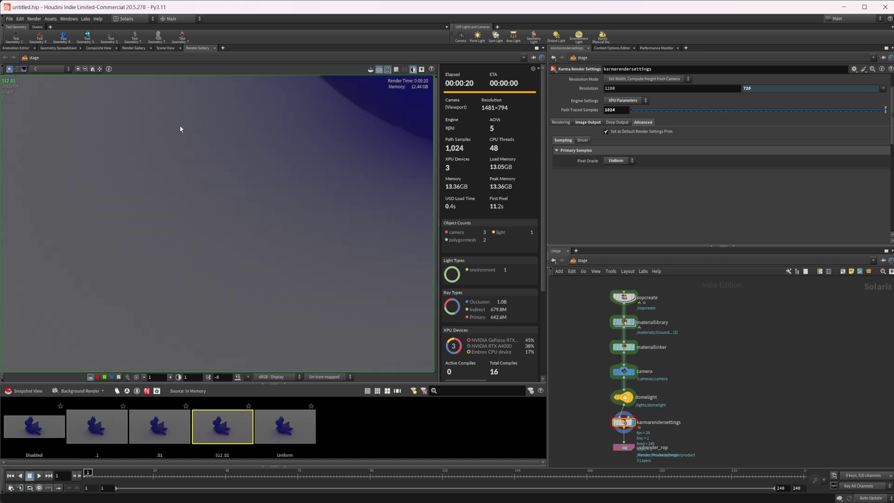
pyautogui.moveTo(178, 298); pyautogui.dragTo(74, 301, button='middle')
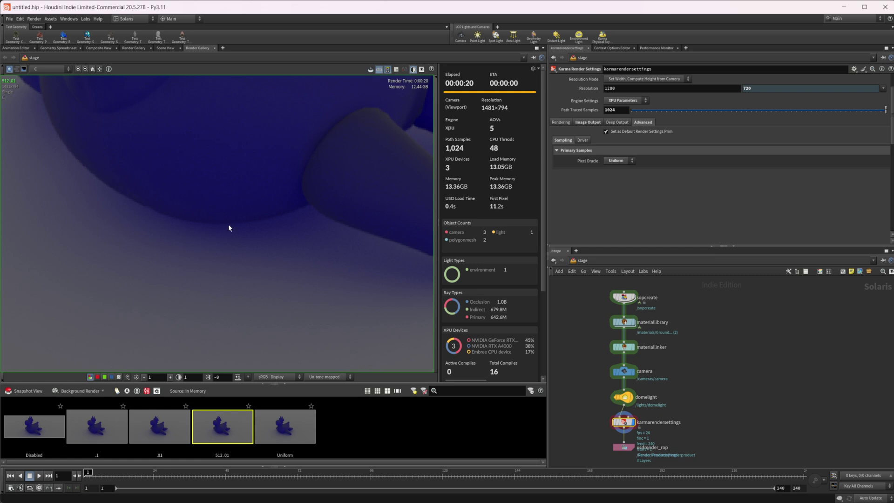
# Step: Alternate between the Uniform and 512 .01 snapshots to compare their noise up close where the fin meets the body
pyautogui.click(283, 427)
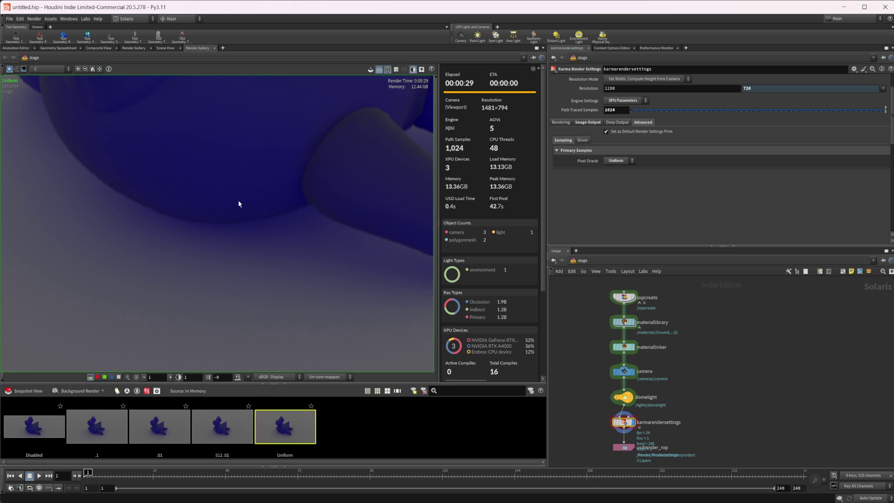
pyautogui.click(247, 432)
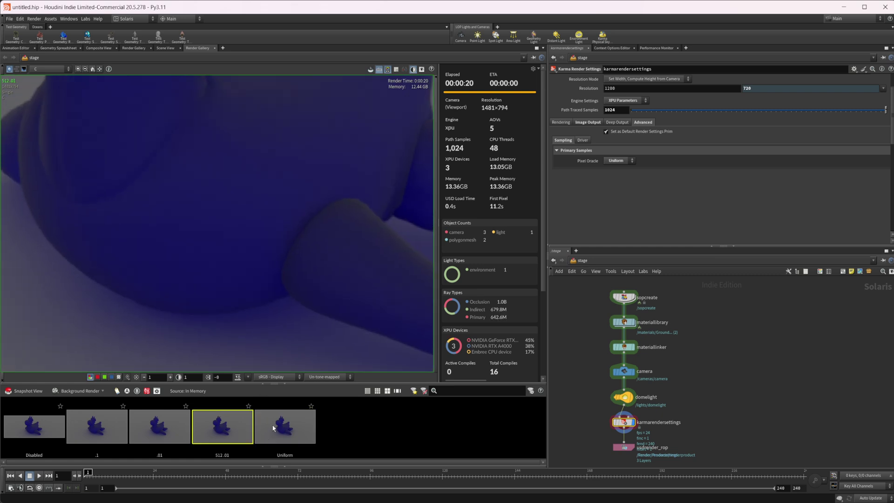
pyautogui.click(274, 427)
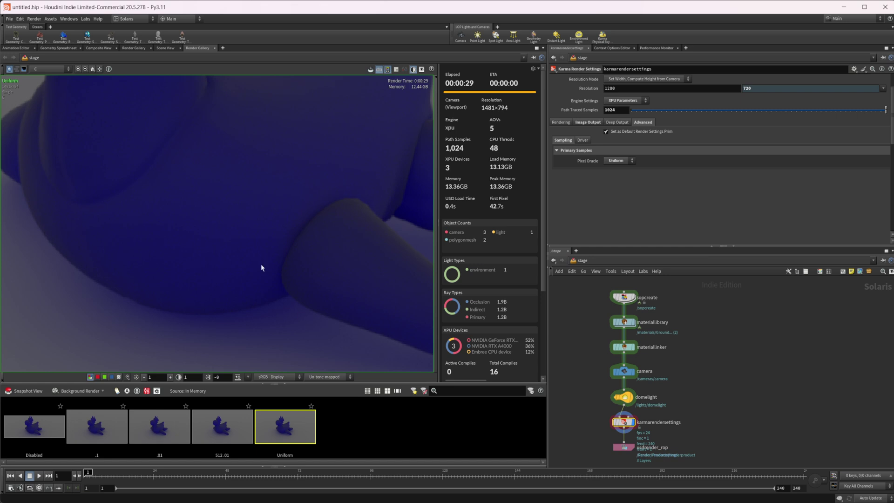
pyautogui.click(223, 426)
pyautogui.moveTo(285, 293); pyautogui.dragTo(273, 266)
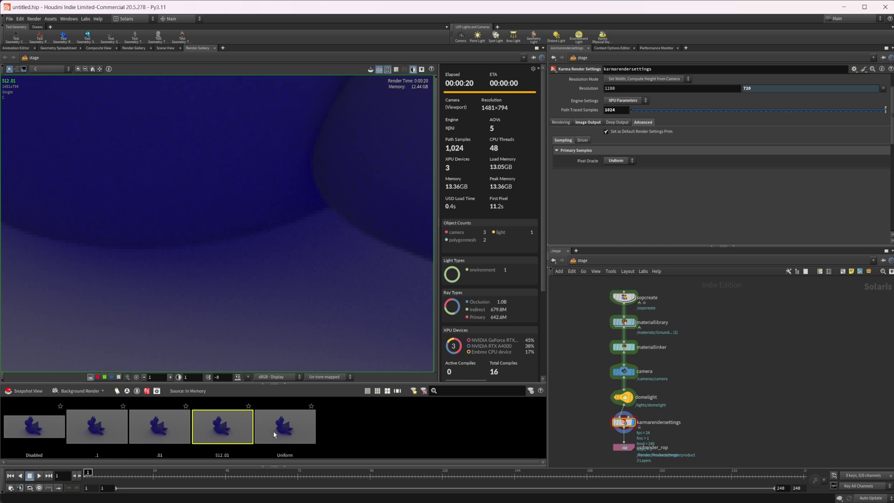
pyautogui.click(260, 431)
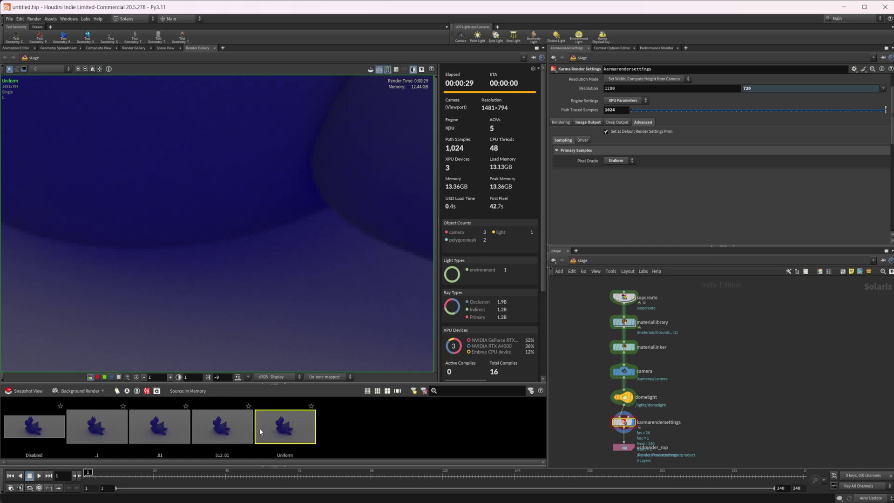
pyautogui.click(240, 421)
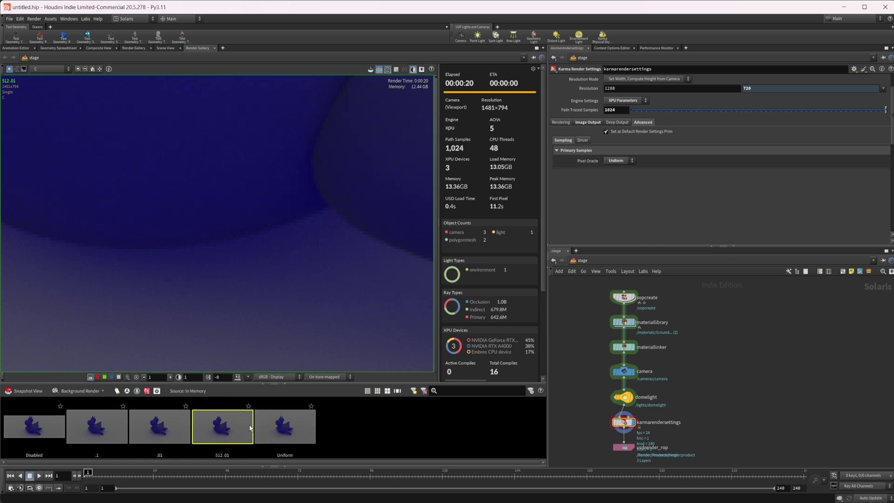
pyautogui.click(272, 440)
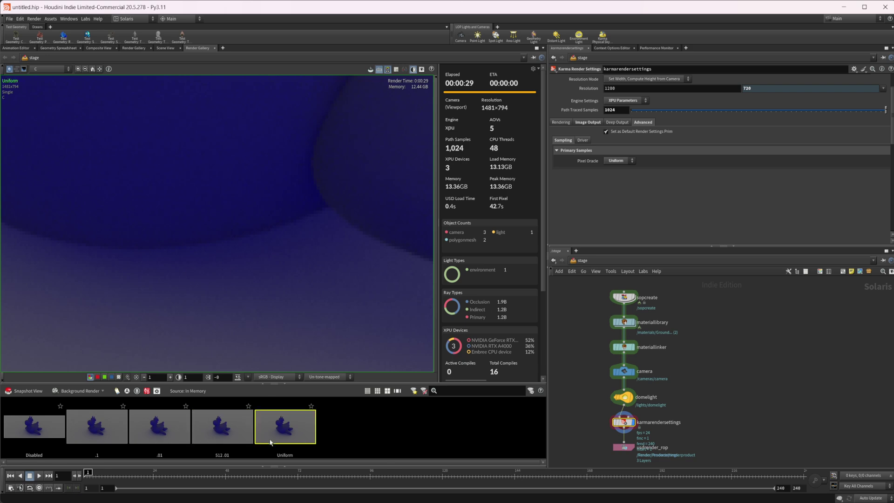
pyautogui.click(221, 425)
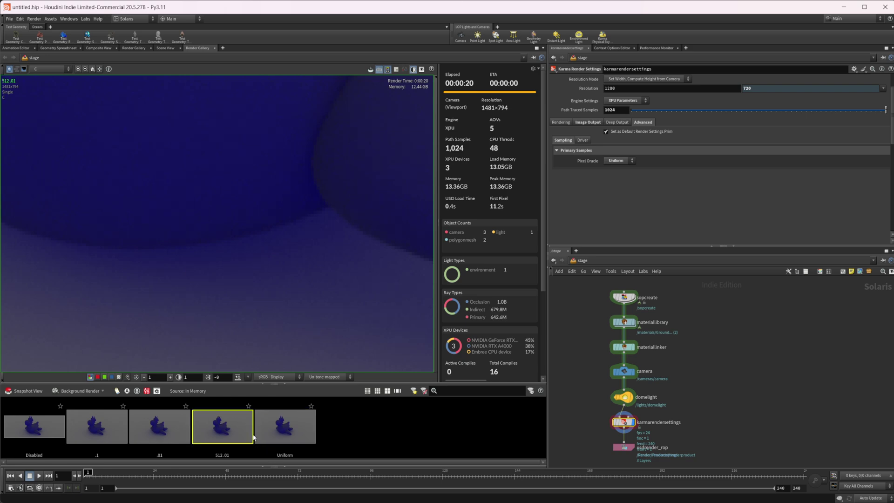
# Step: Return to the Scene View and set karmarendersettings' pixel oracle to Variance with 1024 minimum samples
pyautogui.click(166, 48)
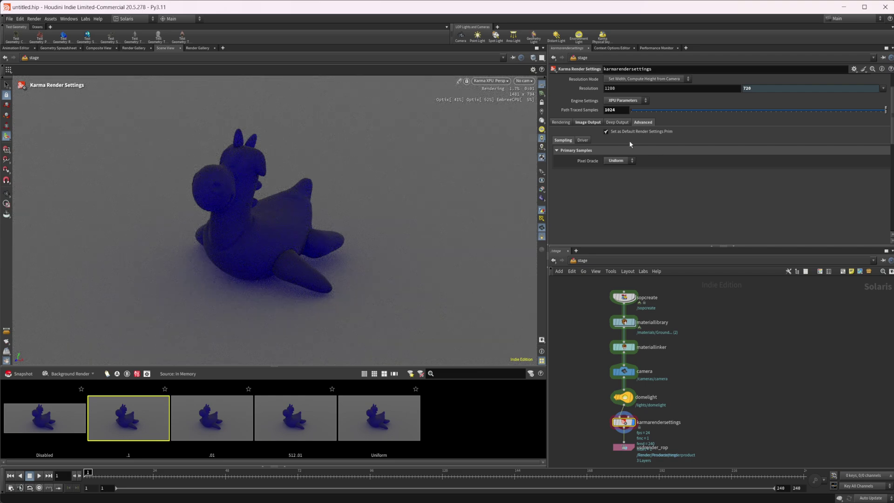
pyautogui.click(616, 161)
pyautogui.click(617, 171)
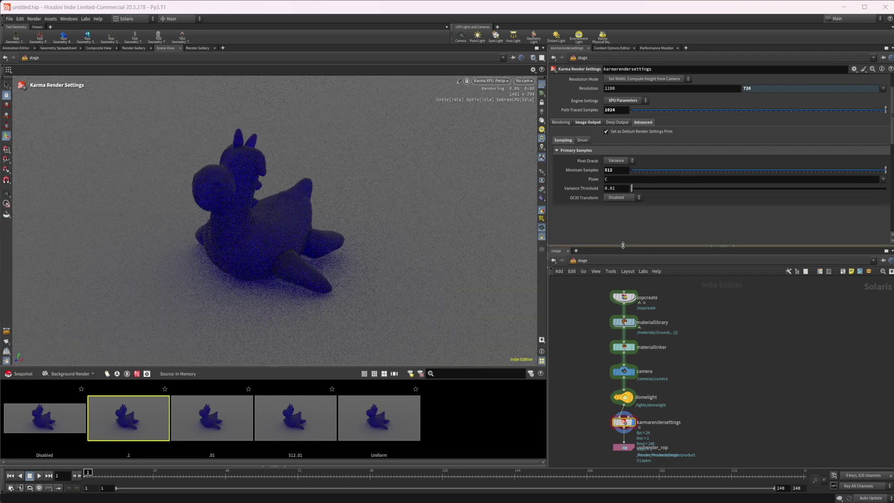
pyautogui.doubleClick(610, 170)
pyautogui.write('102')
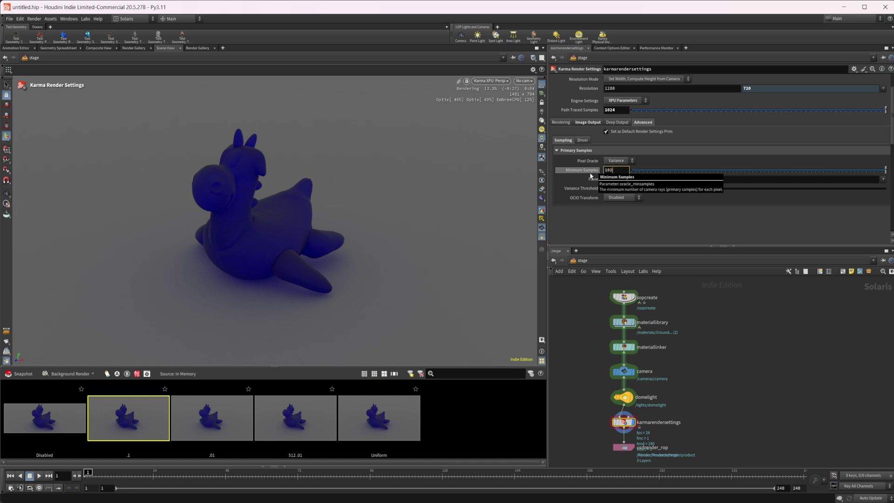
pyautogui.write('4')
pyautogui.press('Return')
# Step: Set the path traced samples of karmarendersettings to 2048
pyautogui.doubleClick(617, 110)
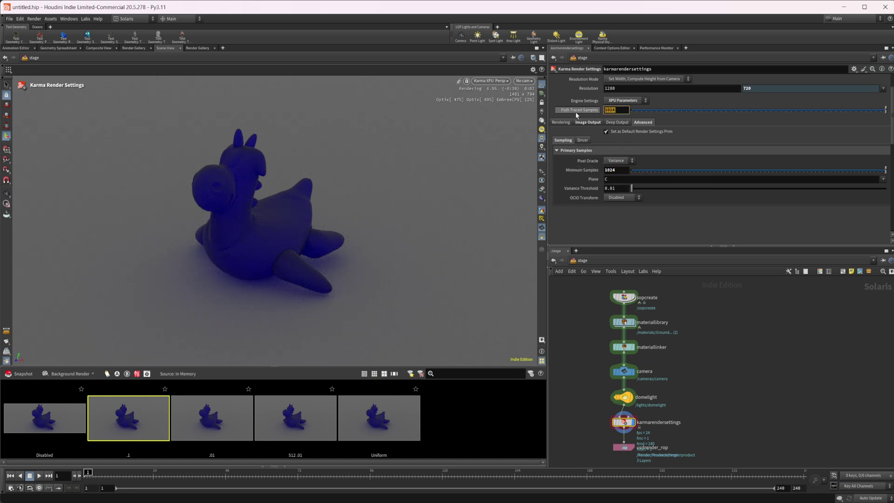
pyautogui.write('2048')
pyautogui.press('Return')
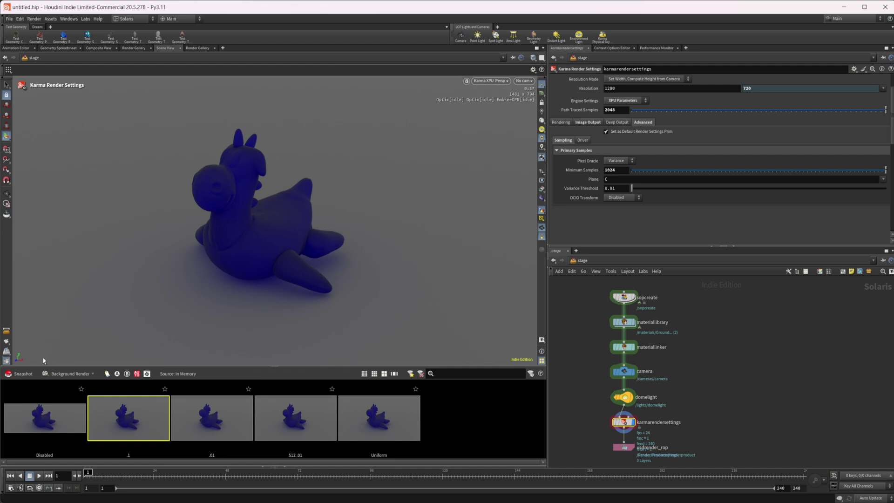
# Step: Take a snapshot of the finished Variance render and label it 1024 .01
pyautogui.click(24, 371)
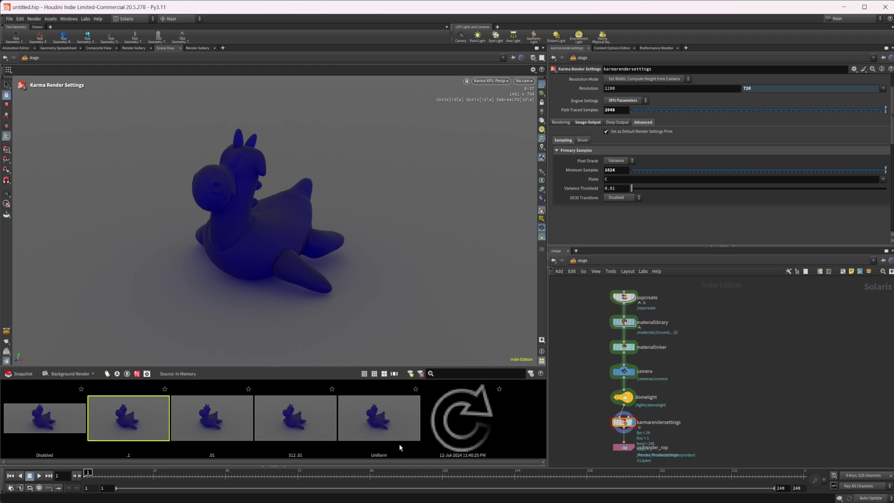
pyautogui.doubleClick(446, 455)
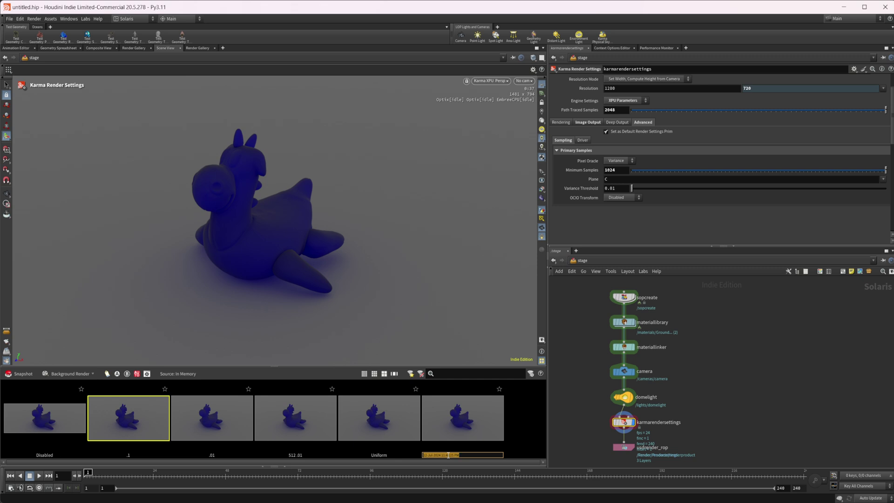
pyautogui.write('1024.01')
pyautogui.press('Return')
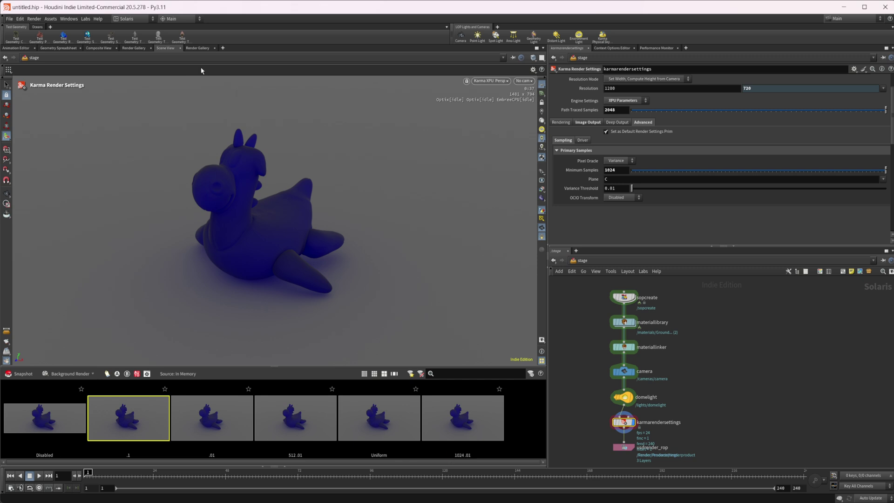
# Step: Open the Render Gallery and compare the 1024 .01 and Uniform snapshots' elapsed times and noise around the belly and ground shadow
pyautogui.click(202, 49)
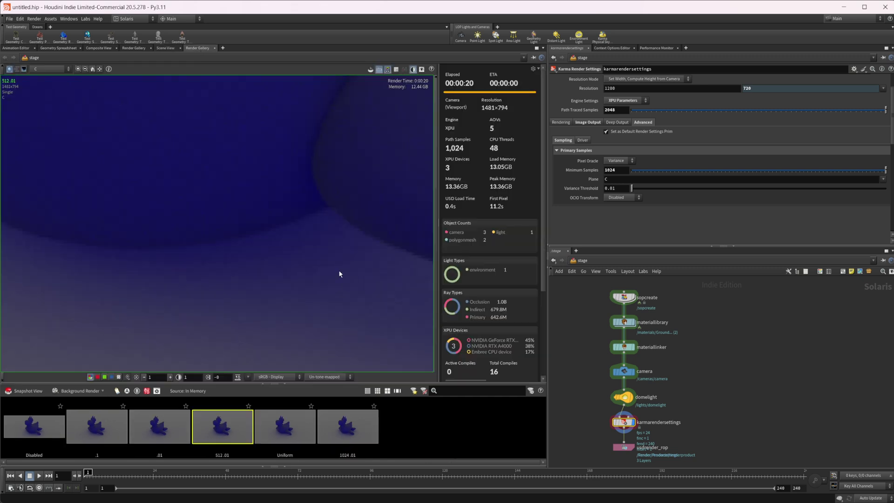
pyautogui.click(347, 434)
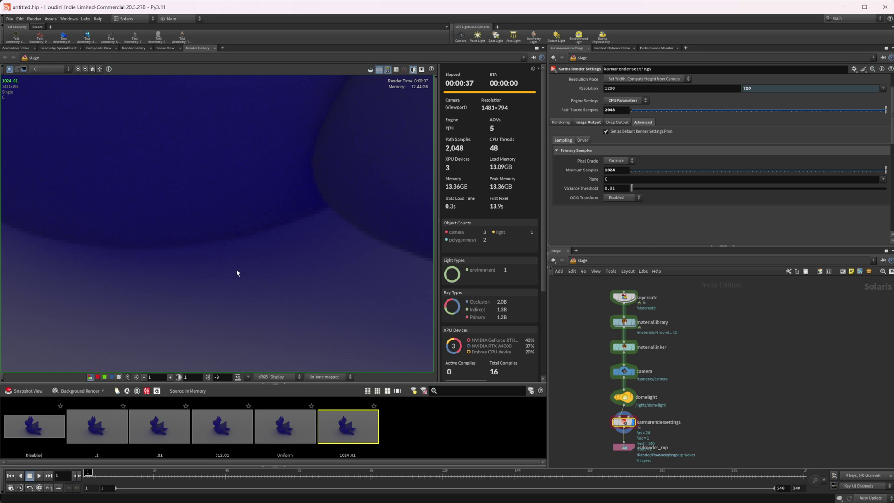
pyautogui.click(280, 423)
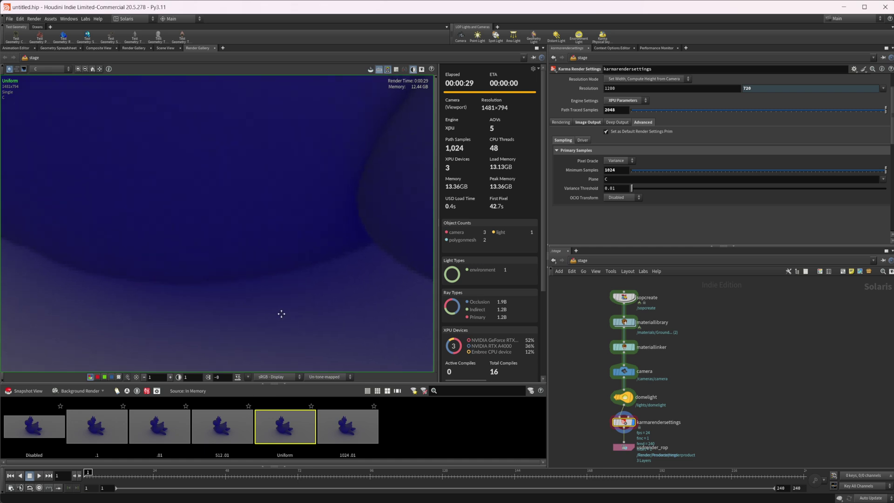
pyautogui.click(352, 443)
pyautogui.moveTo(214, 227); pyautogui.dragTo(176, 165, button='middle')
pyautogui.click(284, 427)
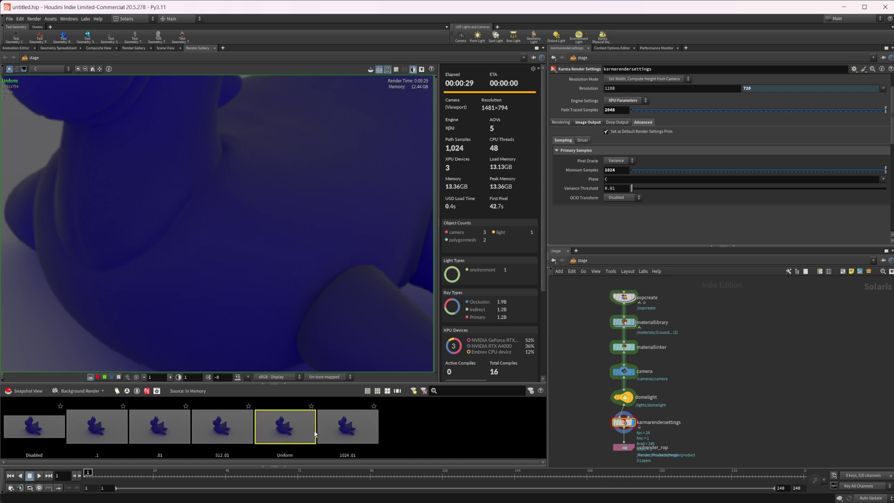
# Step: Alternate between the Uniform and 1024 .01 snapshots to compare their noise up close on the toy's chest and body
pyautogui.click(348, 427)
pyautogui.click(284, 427)
pyautogui.scroll(3, 154, 261)
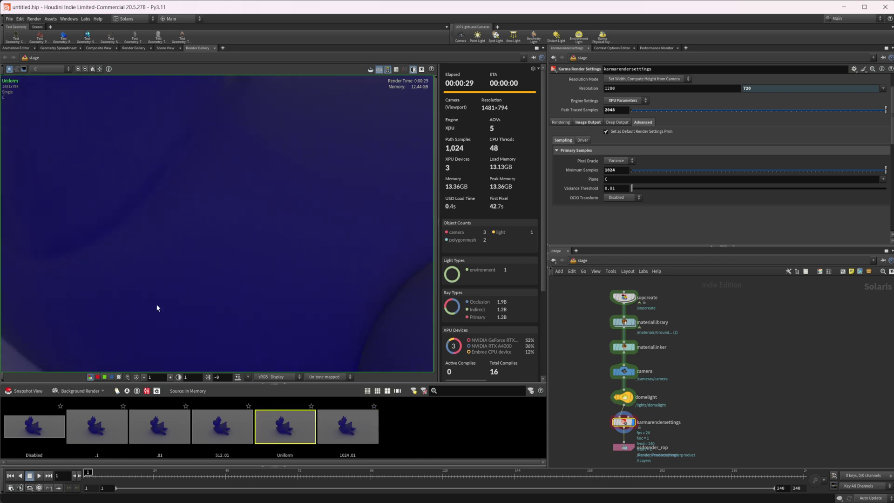
pyautogui.click(336, 433)
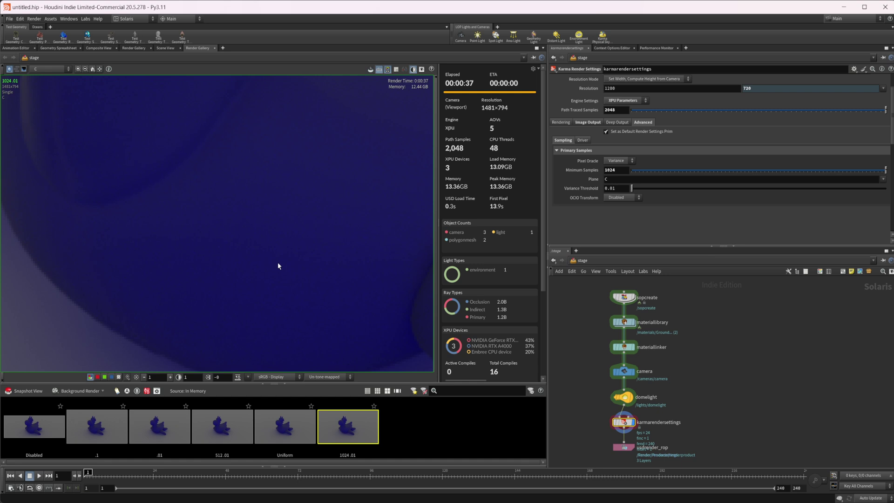
pyautogui.click(307, 434)
pyautogui.click(333, 434)
pyautogui.click(285, 426)
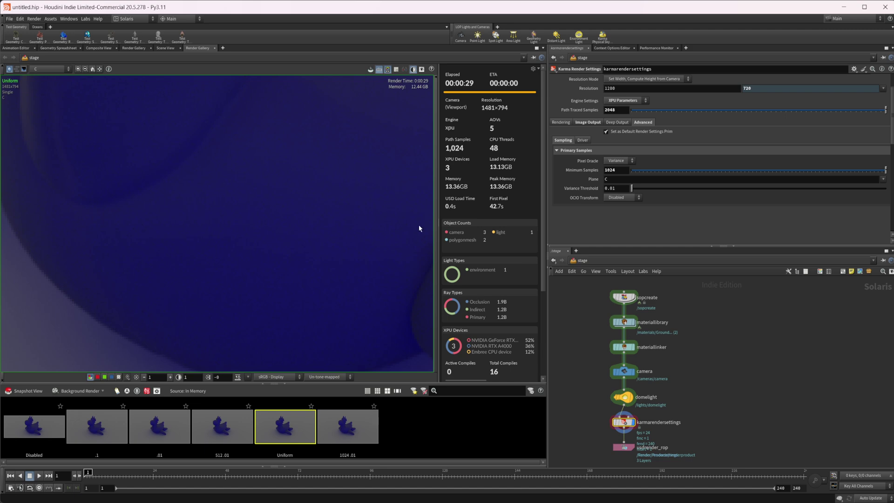
pyautogui.click(344, 416)
# Step: Return to the Scene View and set the variance threshold of karmarendersettings to 0.001
pyautogui.click(159, 48)
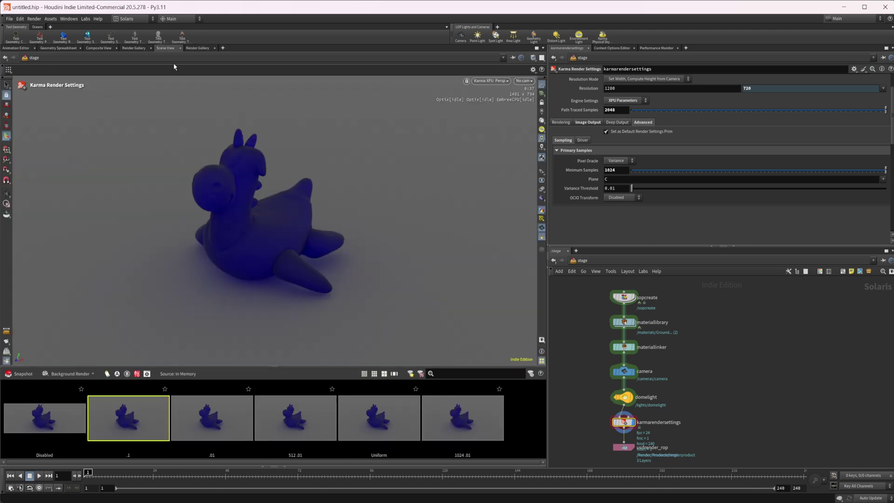
pyautogui.click(613, 187)
pyautogui.write('0')
pyautogui.press('Return')
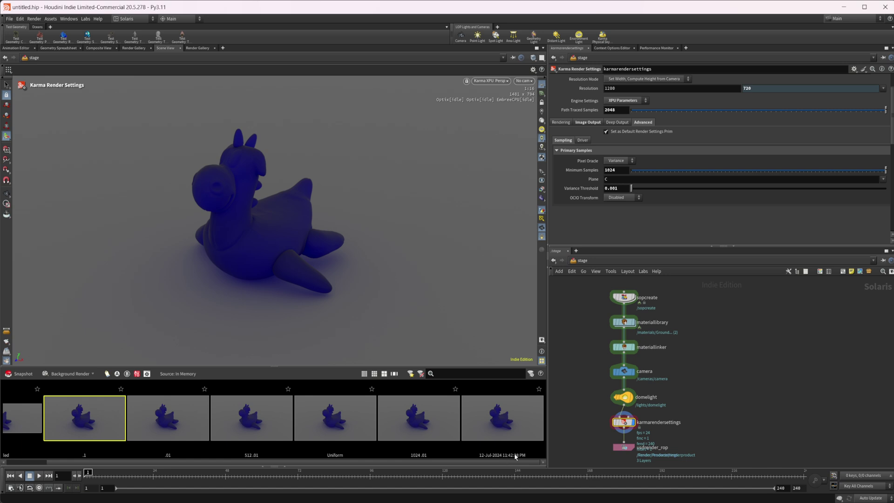
# Step: Label the newest snapshot 1024 .001
pyautogui.doubleClick(517, 455)
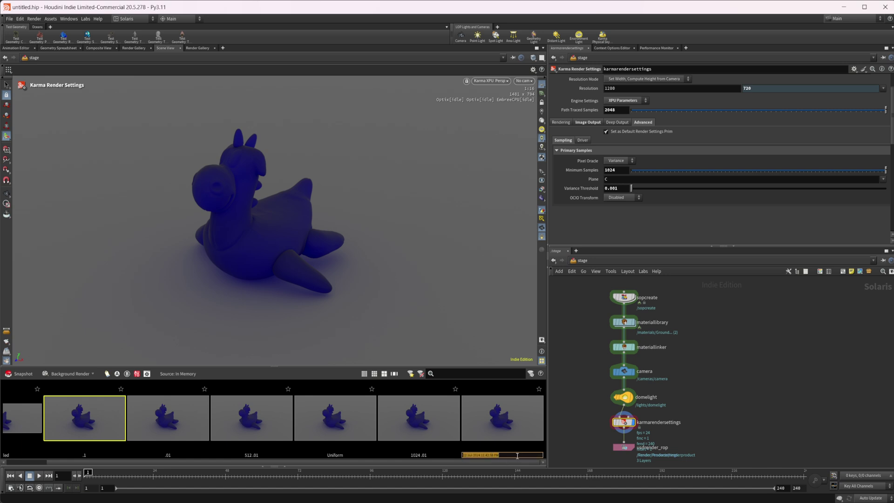
pyautogui.write('1024.001')
pyautogui.press('Return')
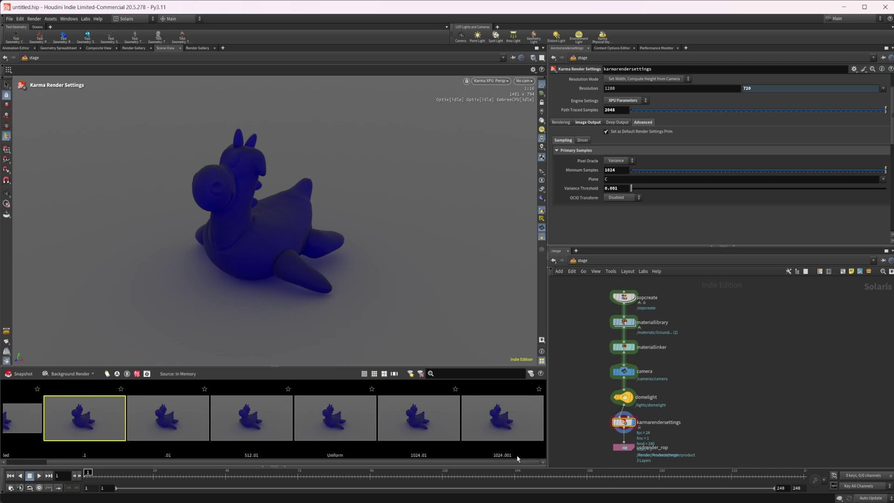
# Step: Compare the 1024 .001 and 1024 .01 snapshots in the Render Gallery for elapsed time and noise around the front fin and belly
pyautogui.click(192, 48)
pyautogui.click(395, 429)
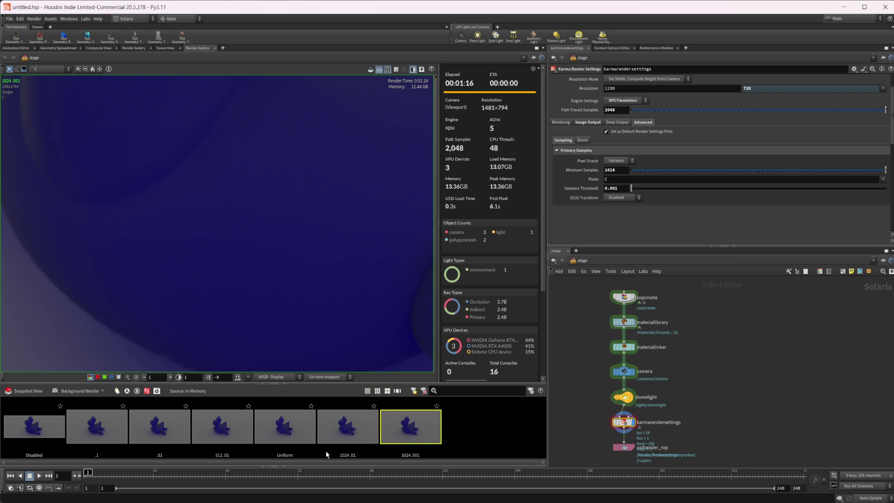
pyautogui.click(347, 428)
pyautogui.scroll(-2, 290, 297)
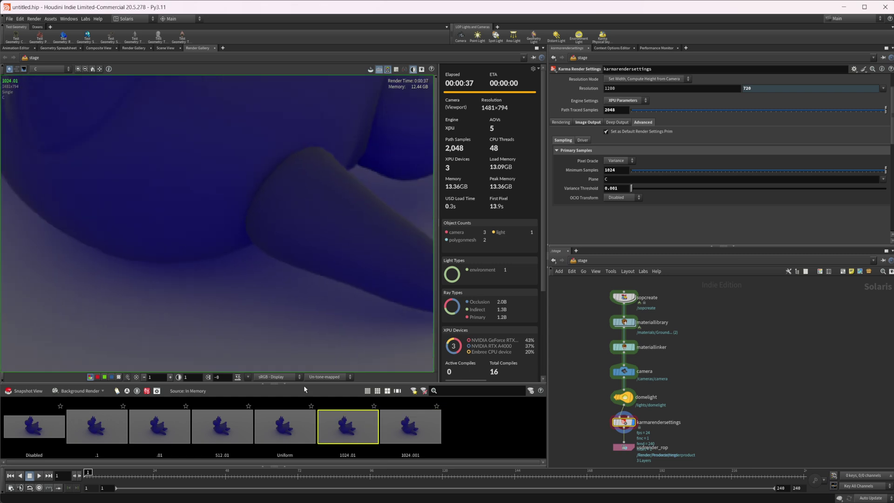
pyautogui.click(410, 431)
pyautogui.click(371, 432)
pyautogui.click(382, 437)
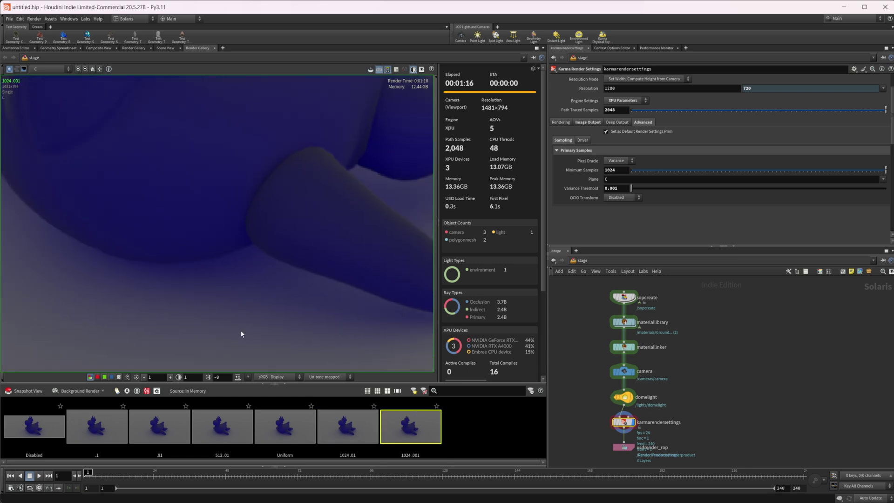
pyautogui.click(373, 437)
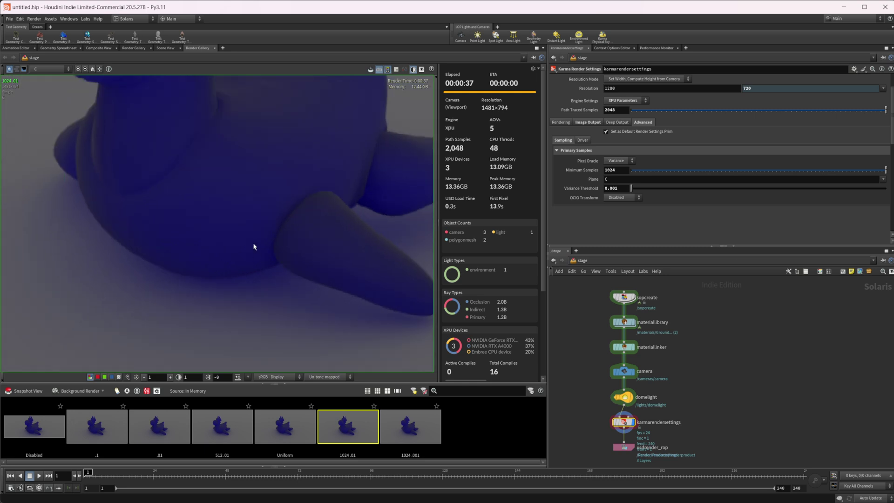
pyautogui.click(419, 437)
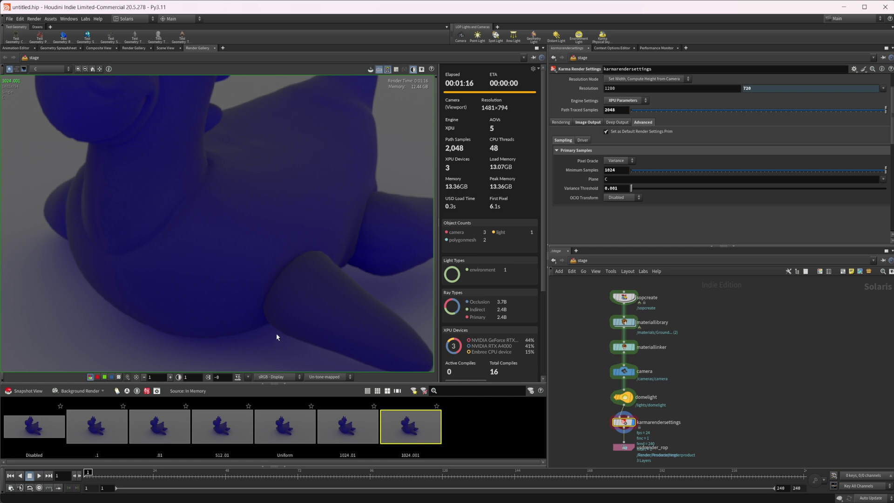
# Step: Examine the 1024 .001 snapshot for remaining noise across the toy's body, fins and head
pyautogui.moveTo(276, 334); pyautogui.dragTo(286, 293, button='middle')
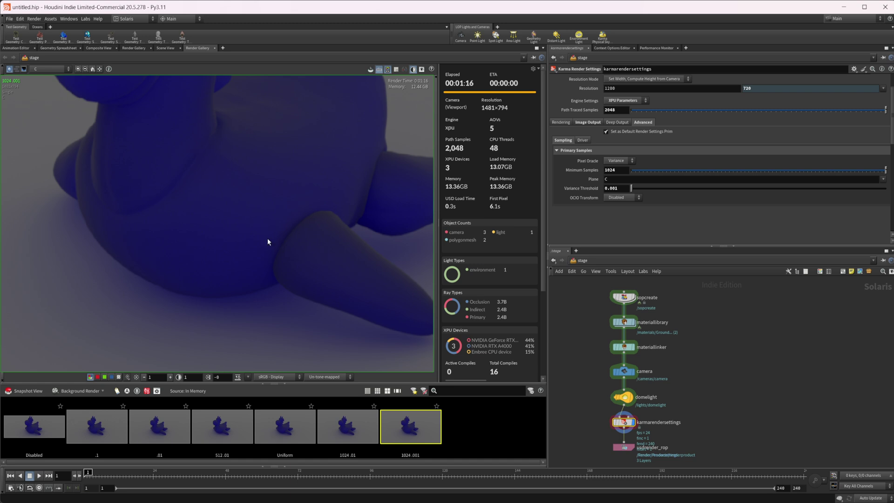
pyautogui.scroll(-2, 267, 241)
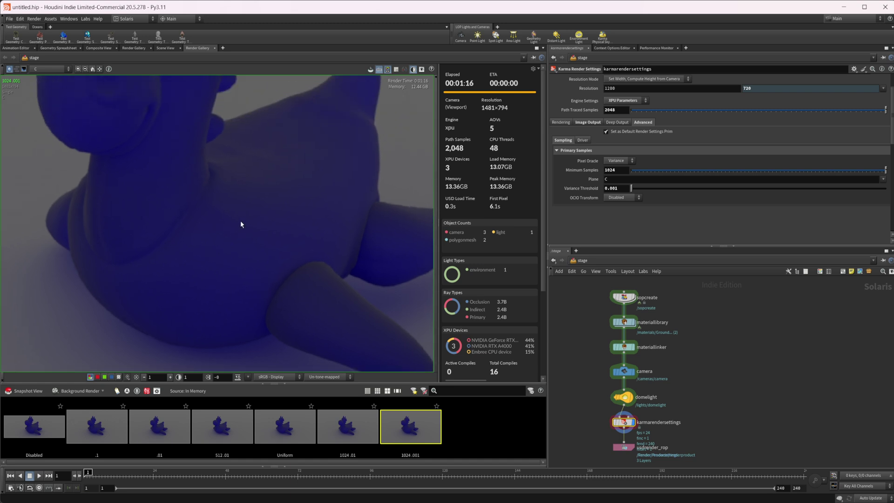
pyautogui.scroll(-2, 243, 219)
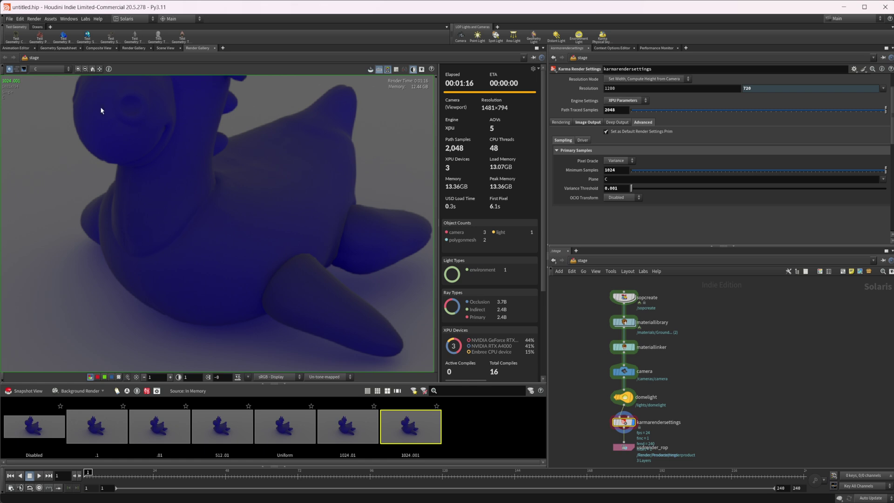
pyautogui.moveTo(241, 198); pyautogui.dragTo(240, 242, button='middle')
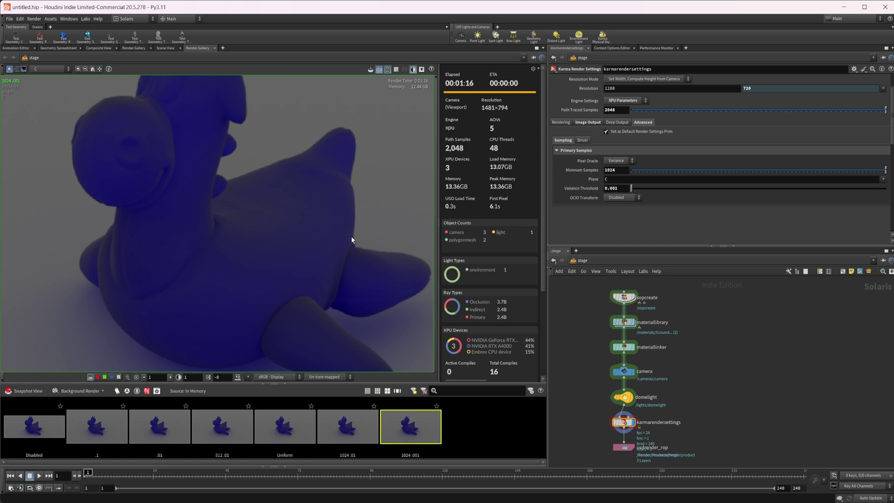
# Step: Open the variance threshold of karmarendersettings for editing
pyautogui.click(619, 188)
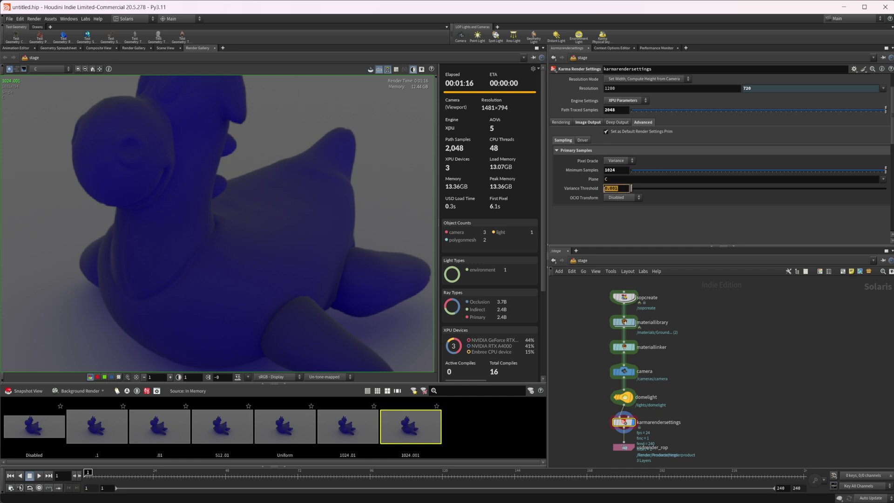
pyautogui.click(622, 190)
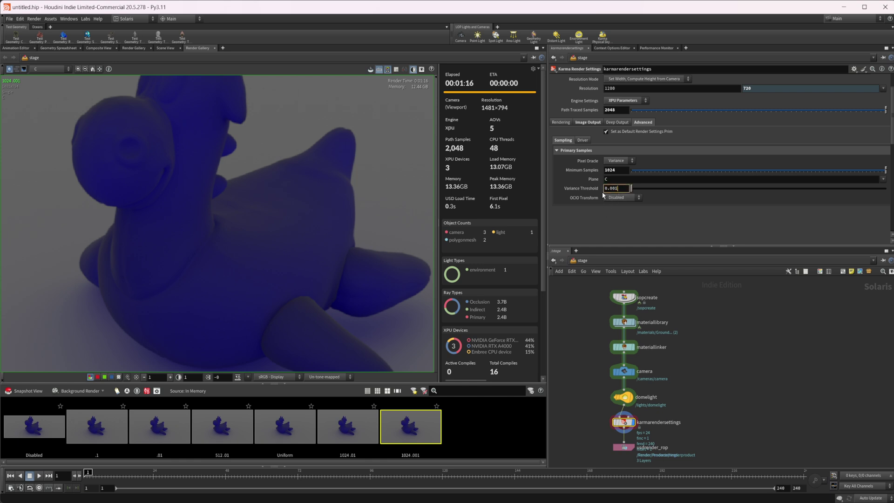